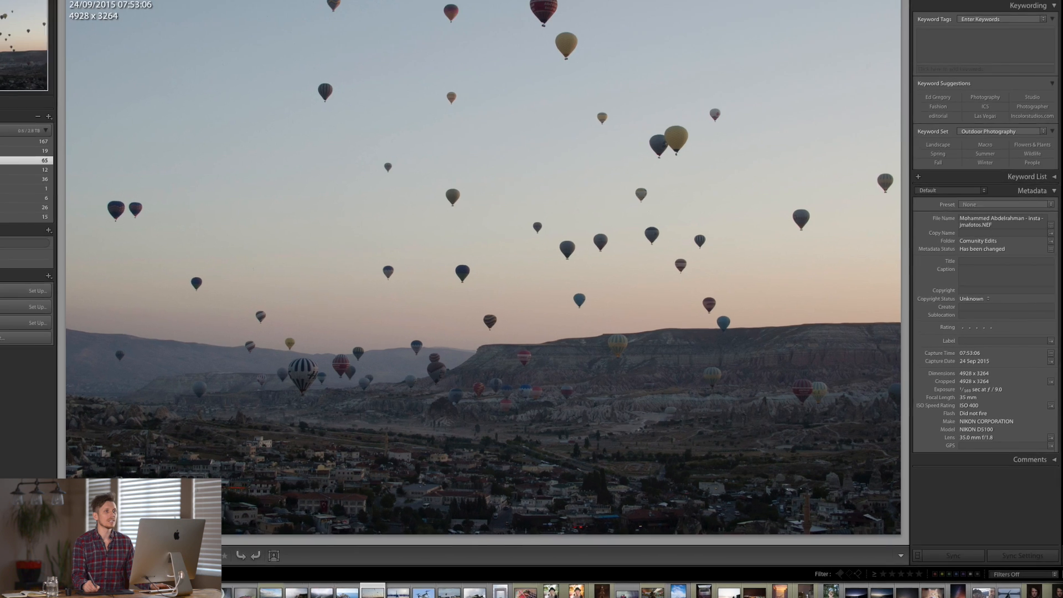
# Step: Open the balloon photo for developing and inspect the top red balloon and the balloons above the valley up close
pyautogui.click(864, 16)
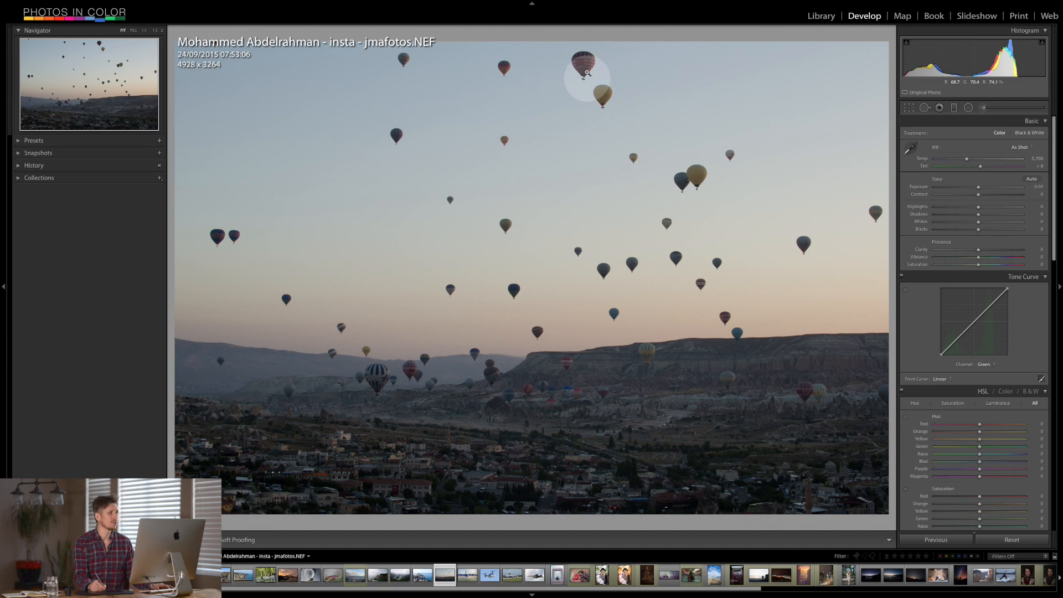
pyautogui.moveTo(582, 70); pyautogui.dragTo(694, 27)
pyautogui.moveTo(546, 221); pyautogui.dragTo(605, 65)
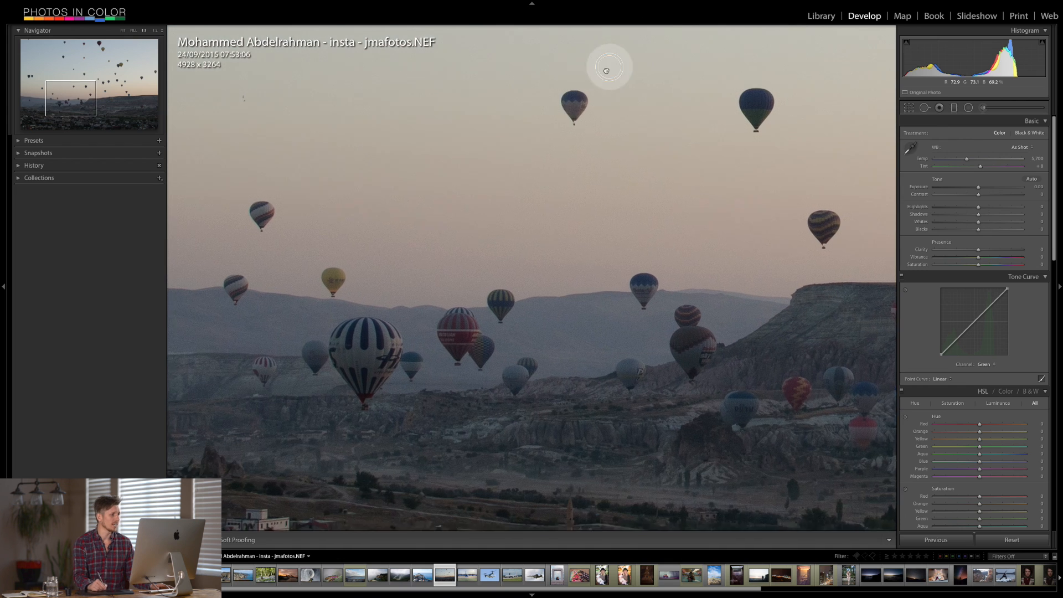
pyautogui.moveTo(489, 223); pyautogui.dragTo(499, 228)
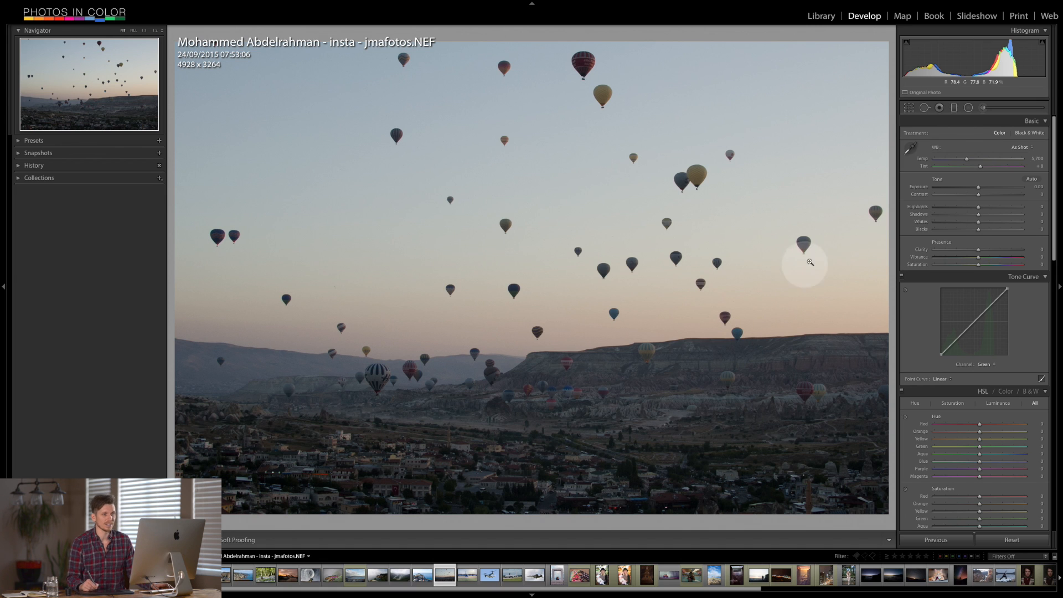
# Step: Flatten the photo's tones by setting Contrast to -20, Highlights to -46 and Shadows to +63
pyautogui.moveTo(979, 197); pyautogui.dragTo(917, 195)
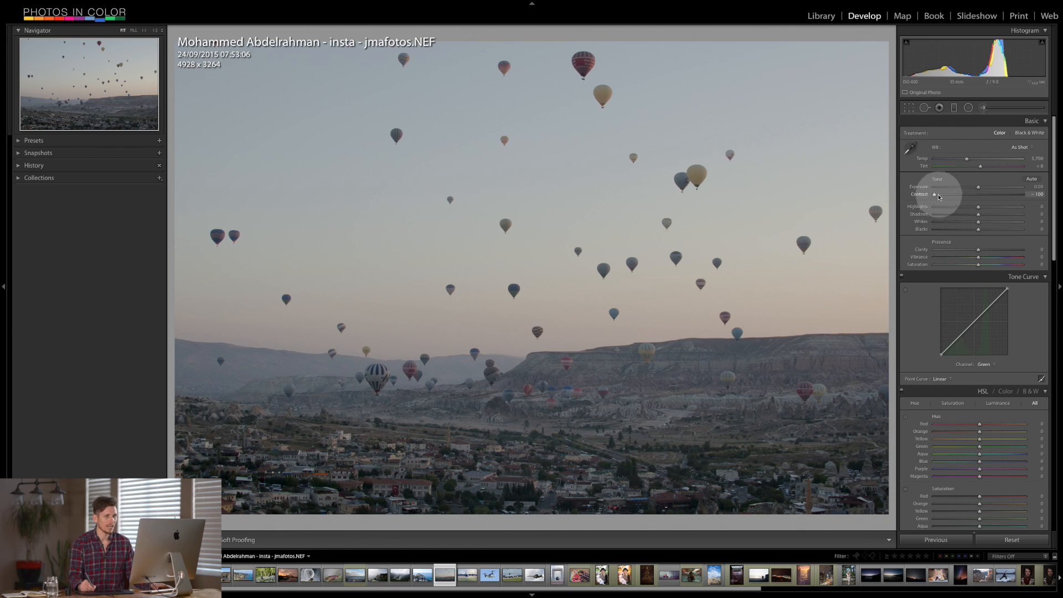
pyautogui.moveTo(935, 194); pyautogui.dragTo(972, 193)
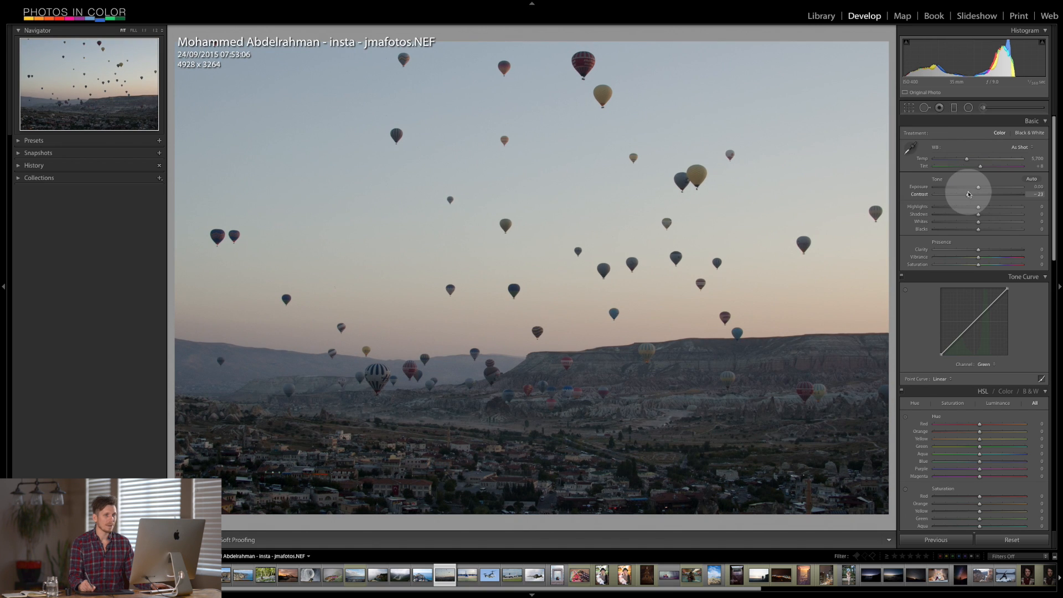
pyautogui.moveTo(976, 209); pyautogui.dragTo(1012, 215)
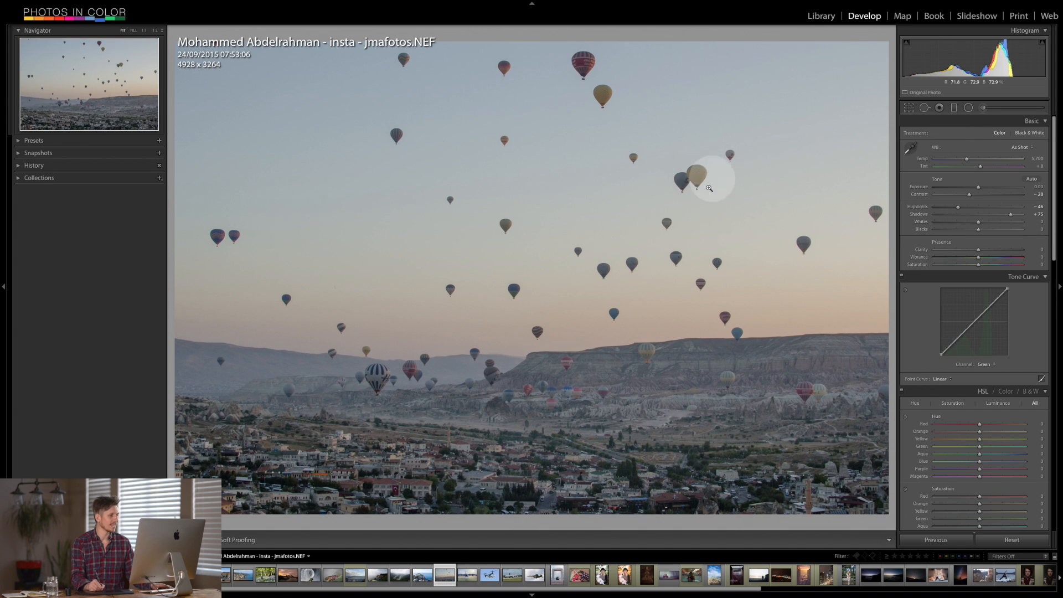
pyautogui.moveTo(1011, 214); pyautogui.dragTo(1005, 214)
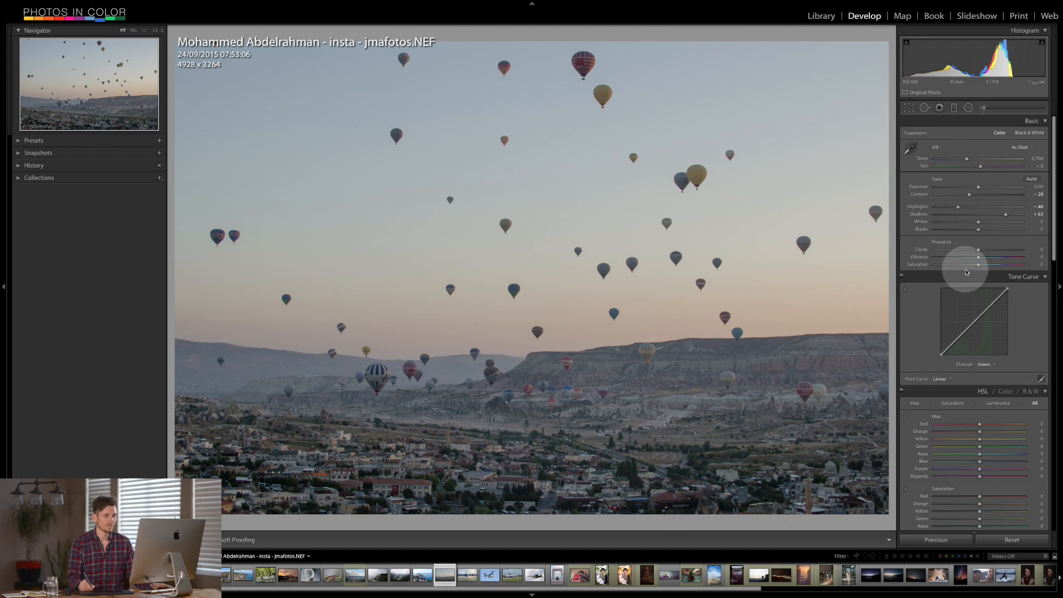
# Step: Set the photo's Clarity to +18 and Vibrance to +32
pyautogui.moveTo(990, 253); pyautogui.dragTo(981, 254)
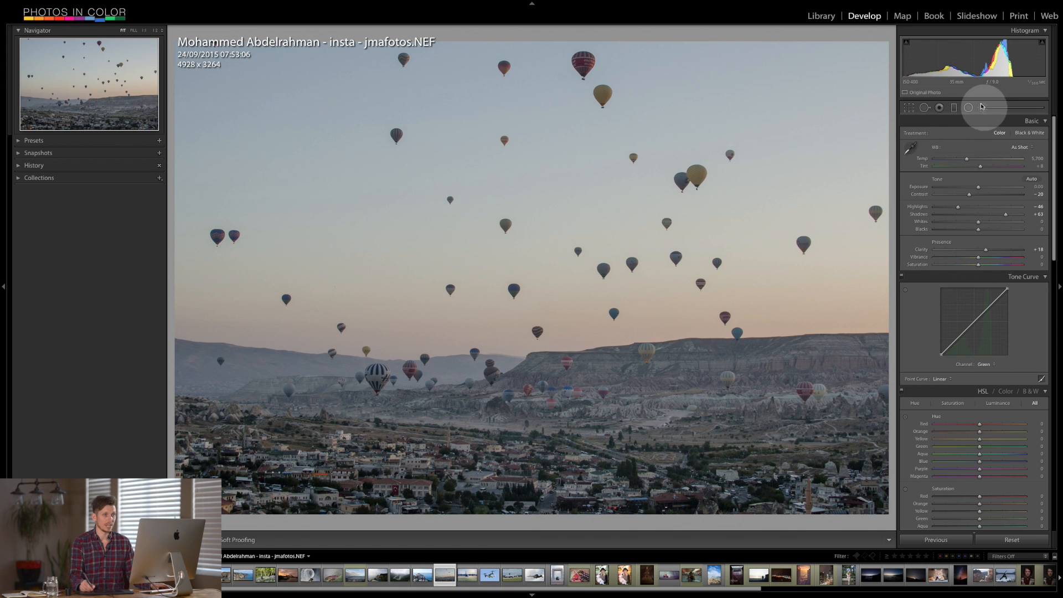
pyautogui.moveTo(978, 258); pyautogui.dragTo(1002, 258)
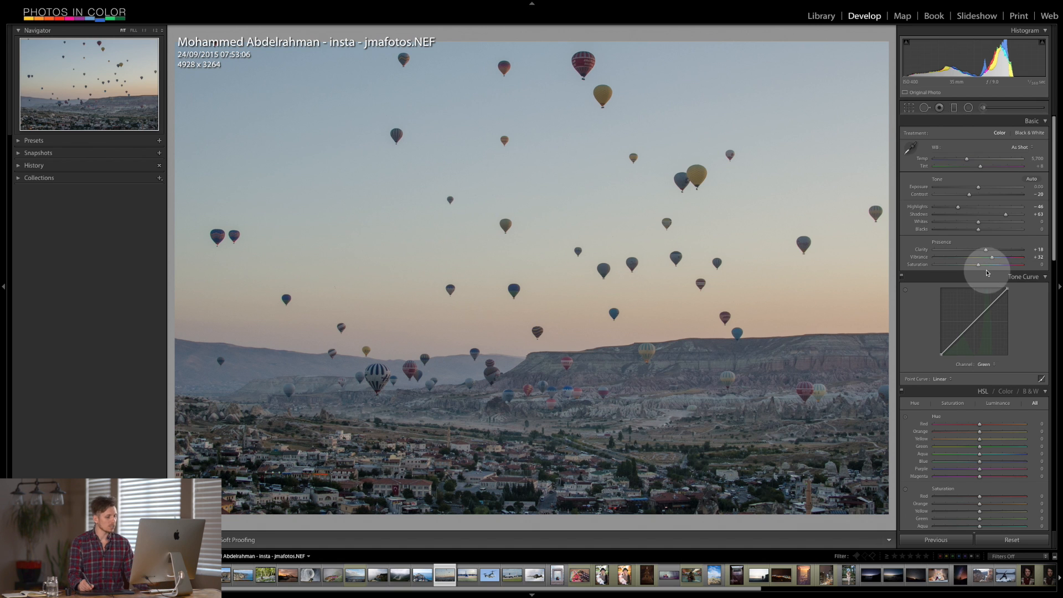
# Step: Compare the photo before and after the basic adjustments, and examine the large red balloon up close
pyautogui.press('\\')
pyautogui.press('\\')
pyautogui.press('\\')
pyautogui.press('\\')
pyautogui.press('\\')
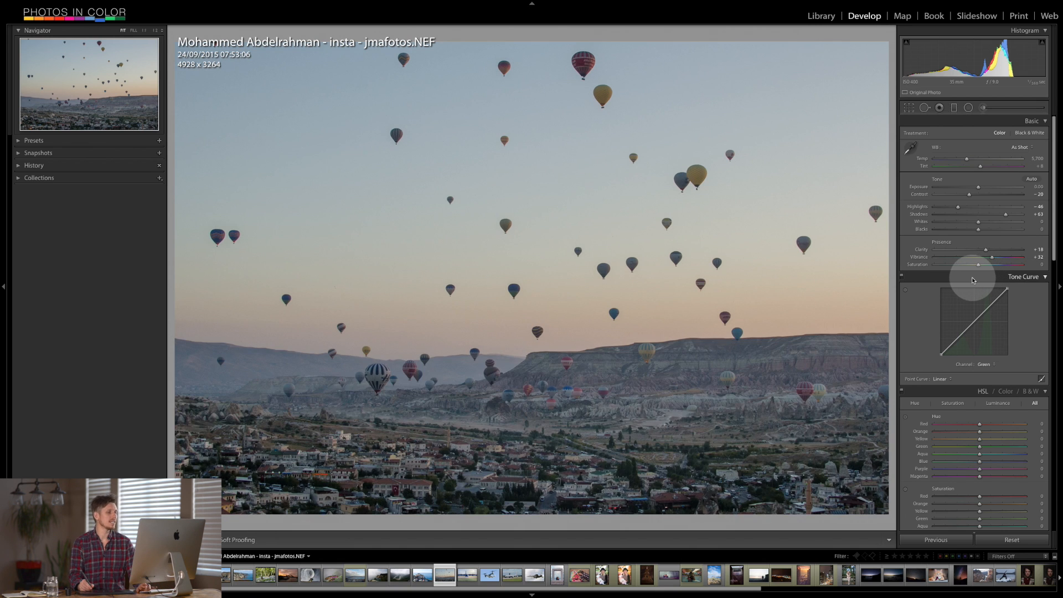
pyautogui.press('\\')
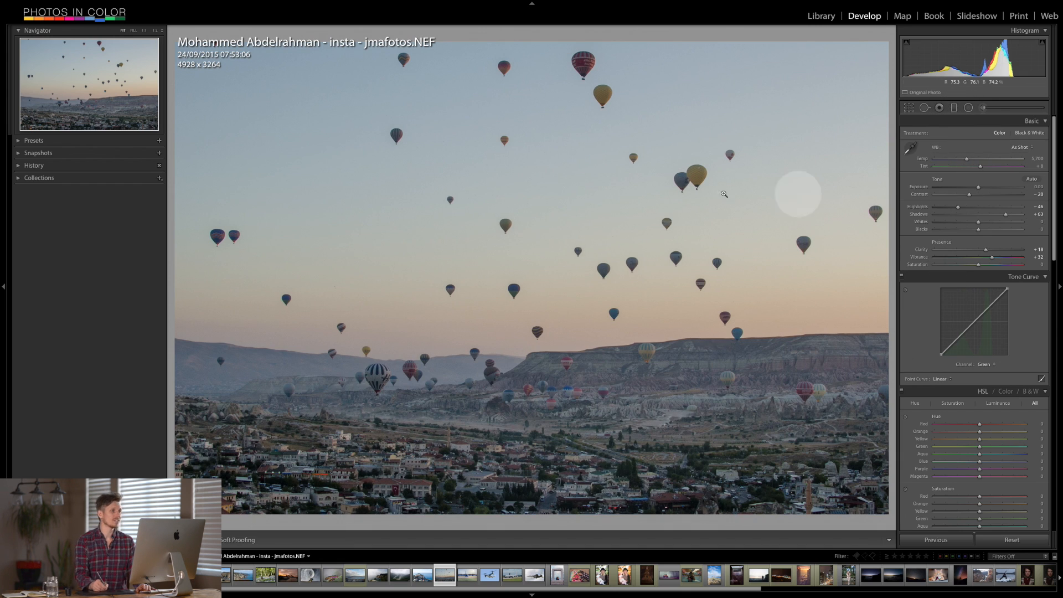
pyautogui.click(587, 61)
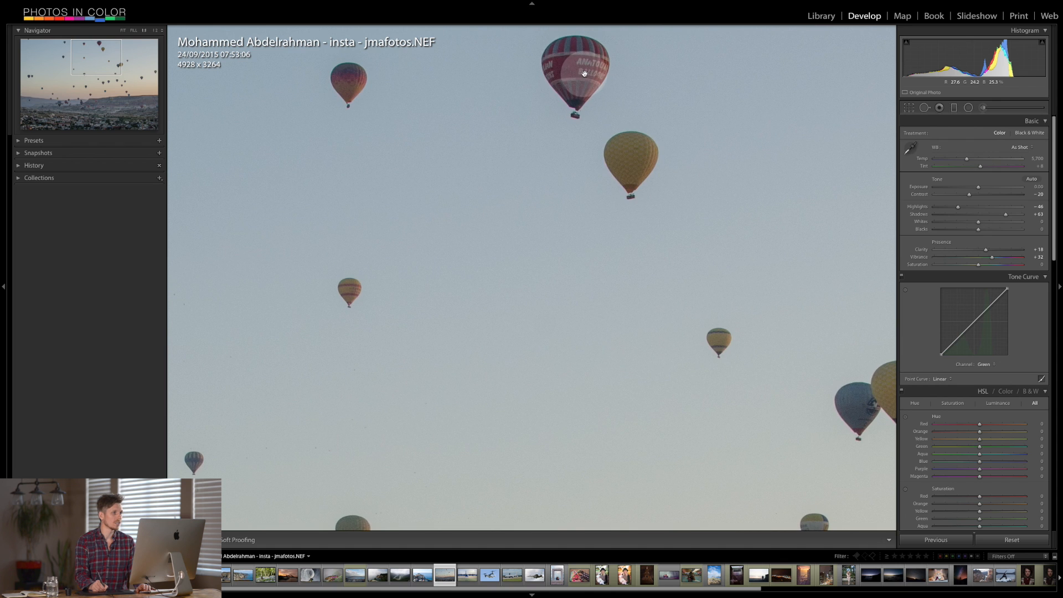
pyautogui.click(582, 81)
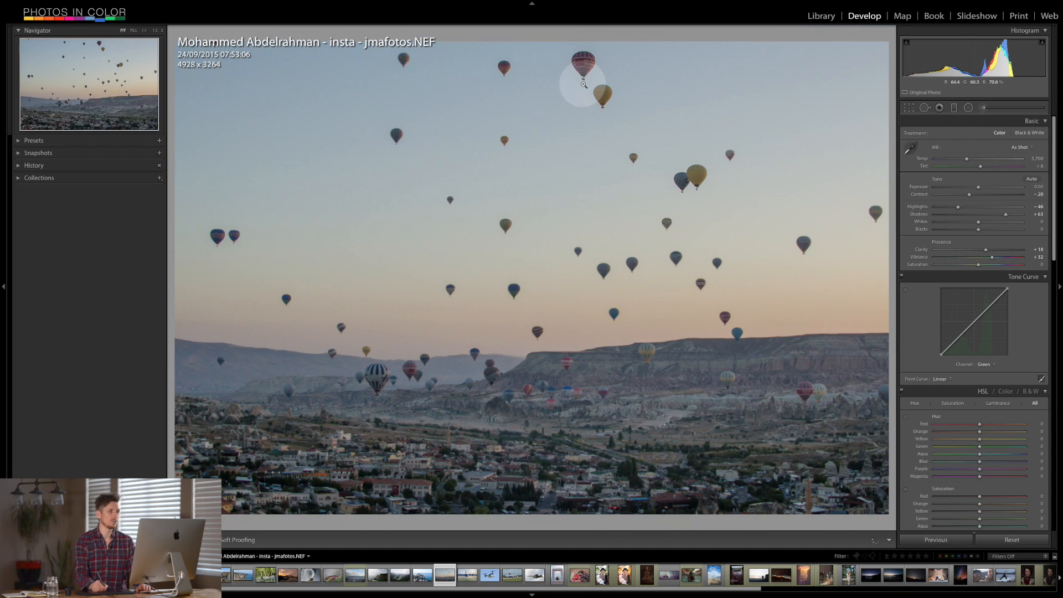
# Step: Activate the Adjustment Brush with Exposure 4.00 and Auto Mask, try it on the large red balloon, and delete that test adjustment
pyautogui.click(984, 109)
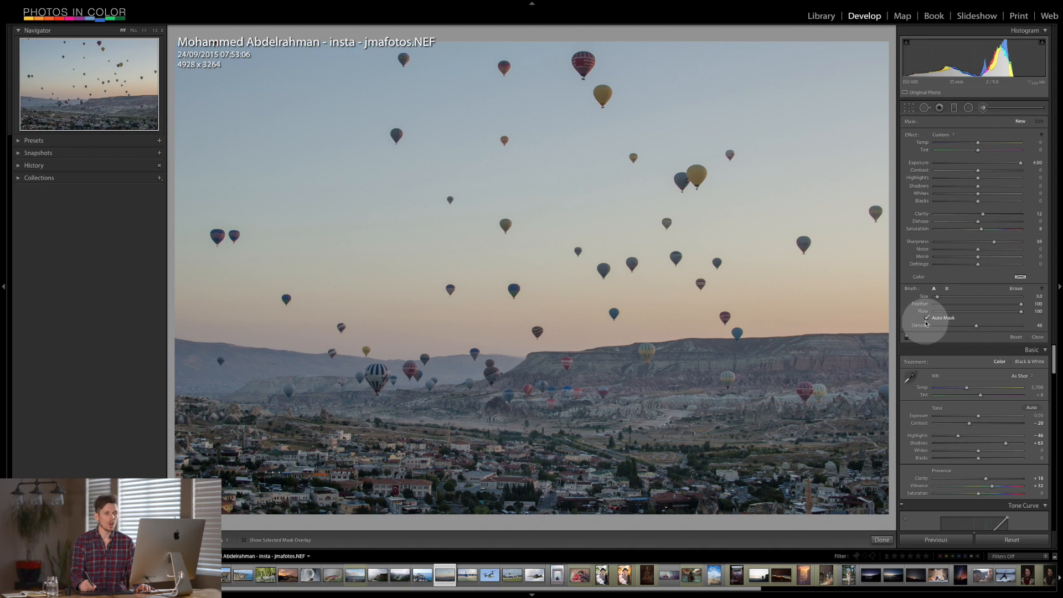
pyautogui.click(585, 60)
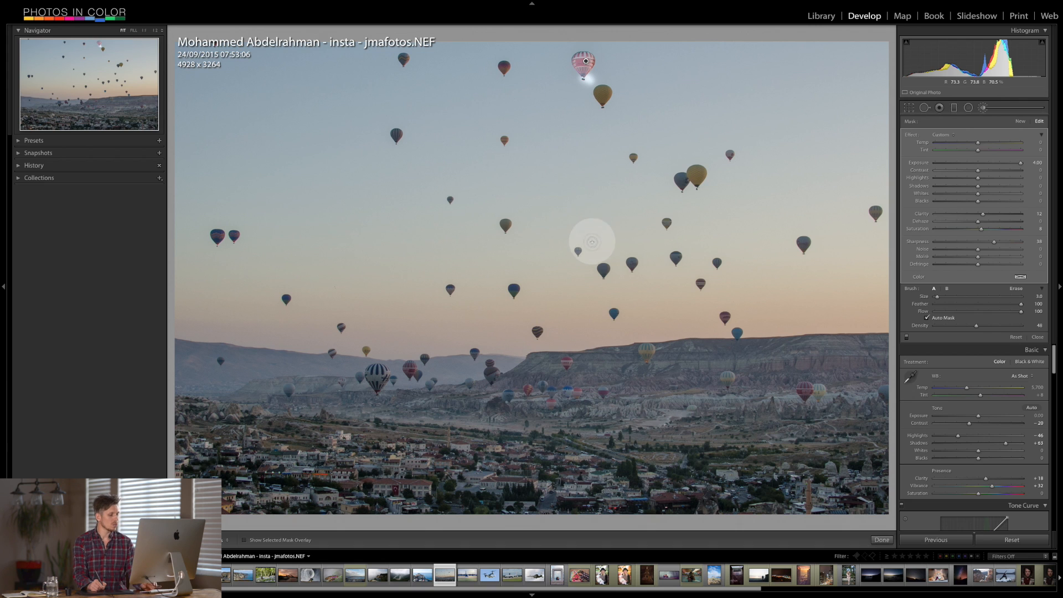
pyautogui.press('Delete')
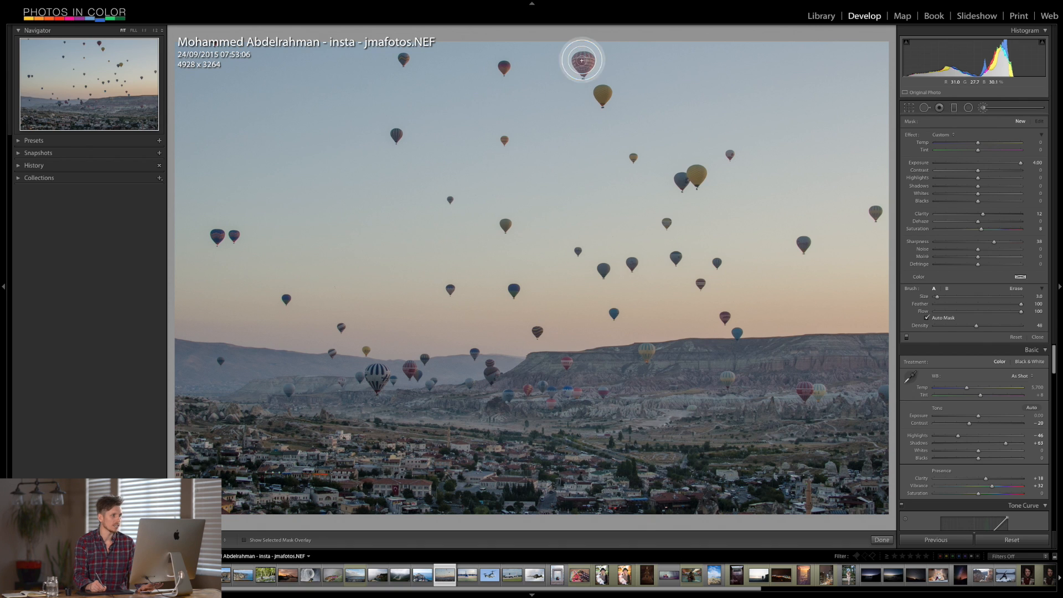
# Step: Brighten the large red, yellow and blue balloons in the upper sky, setting the brush Feather to 55 and Size to 2.0
pyautogui.click(585, 60)
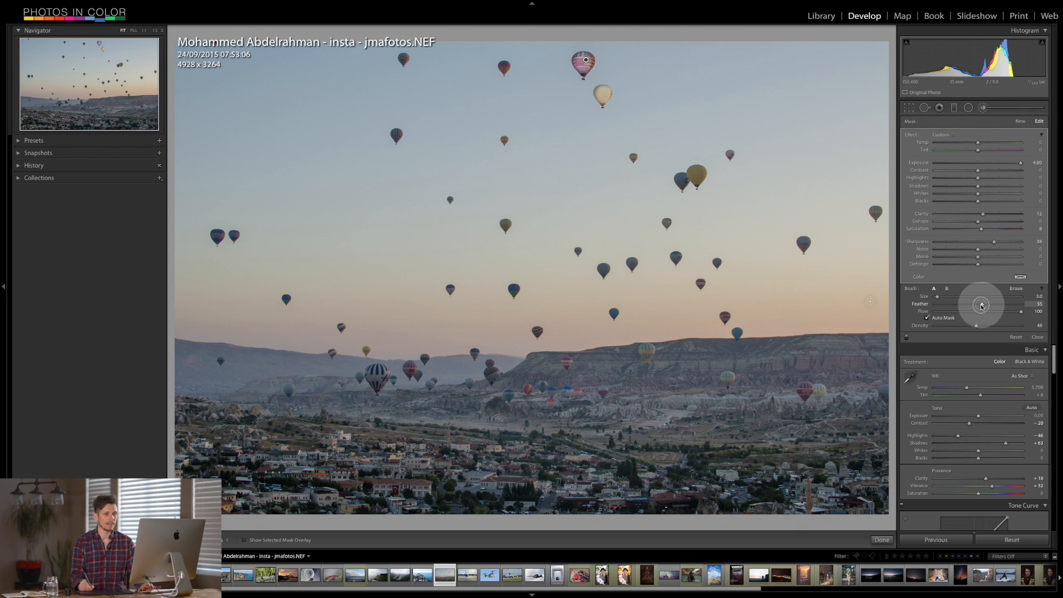
pyautogui.moveTo(982, 305); pyautogui.dragTo(983, 304)
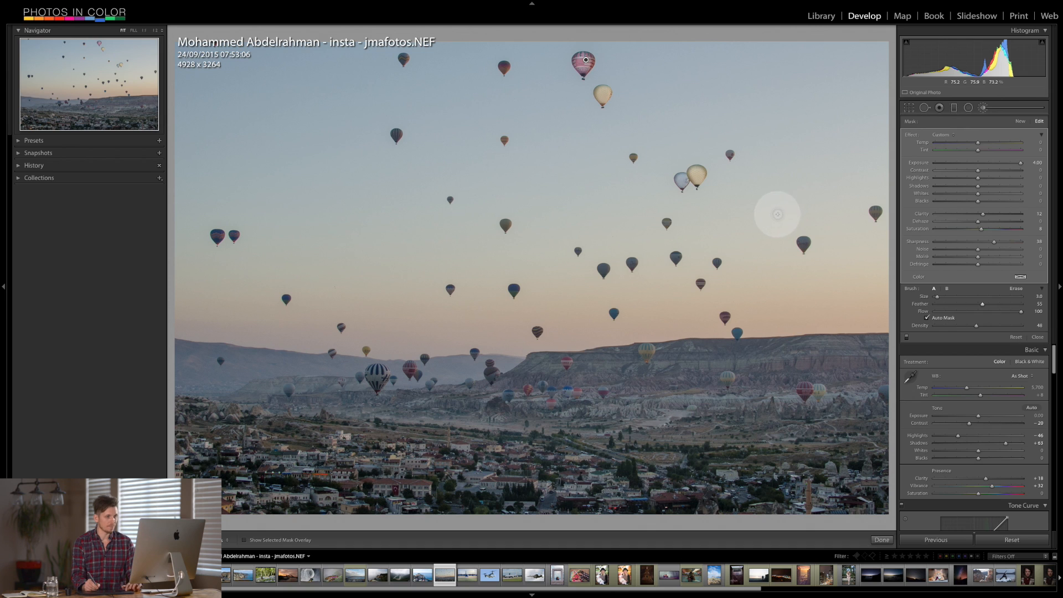
pyautogui.press(']')
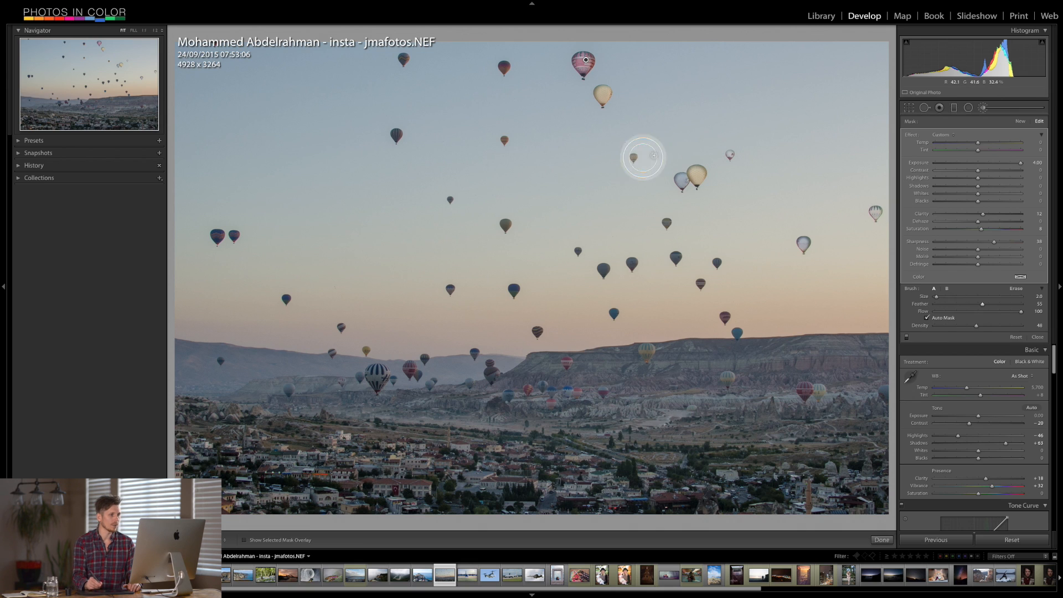
# Step: Brush the brightening onto the small balloons in the right part of the sky, down to the blue one above the mesa
pyautogui.click(637, 158)
pyautogui.click(667, 223)
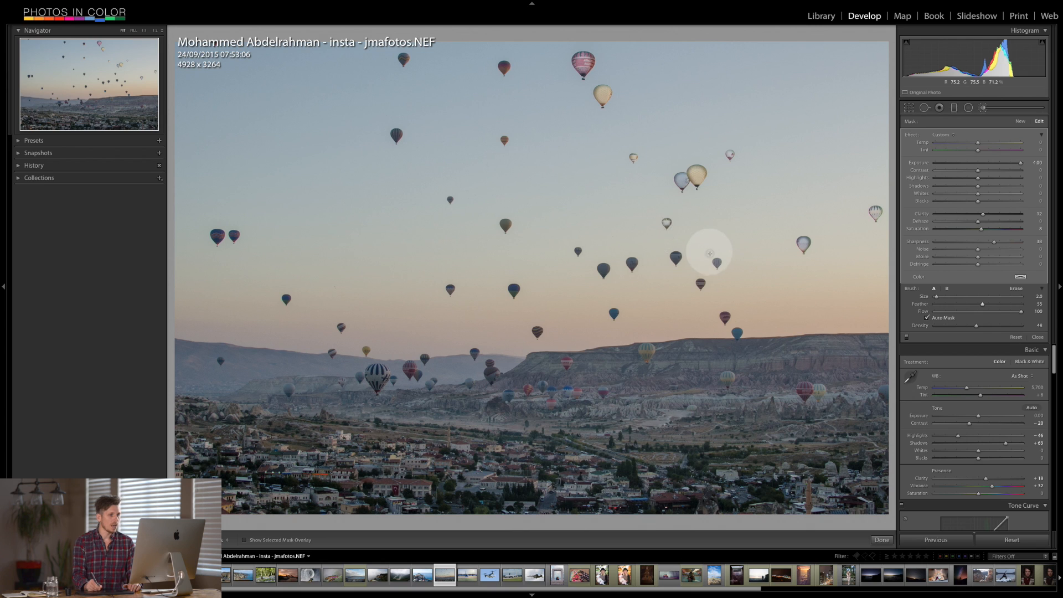
pyautogui.click(717, 263)
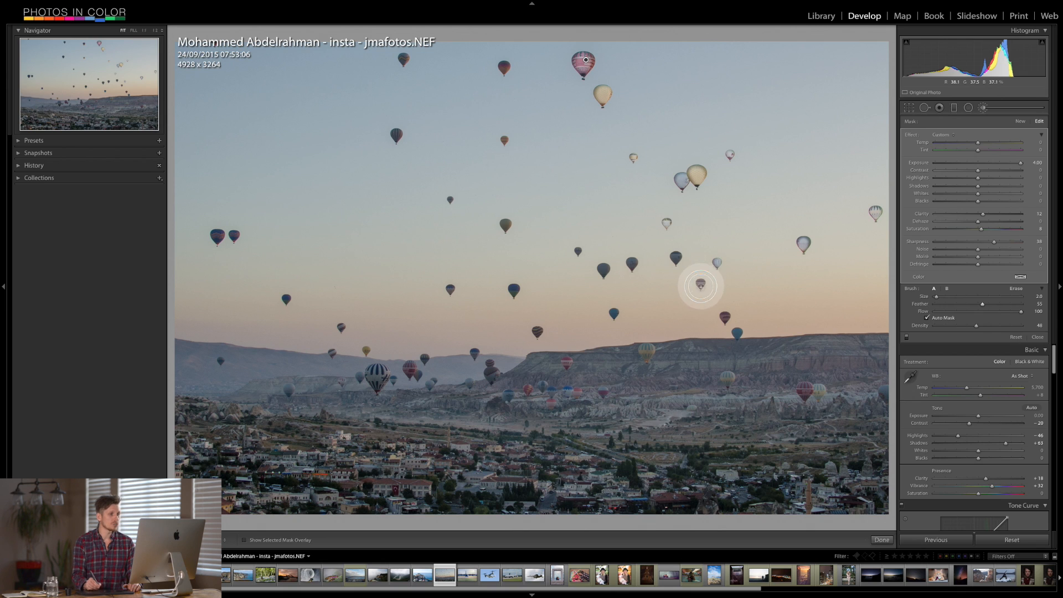
pyautogui.click(702, 286)
pyautogui.click(725, 316)
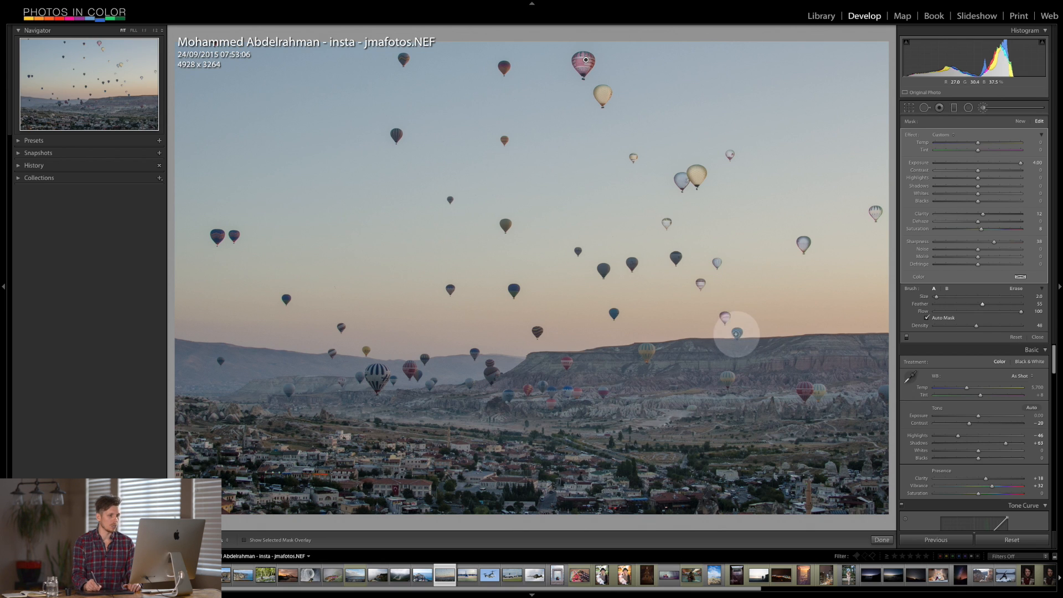
pyautogui.click(737, 334)
# Step: Brush the brightening onto the row of dark balloons across the middle of the sky
pyautogui.click(677, 259)
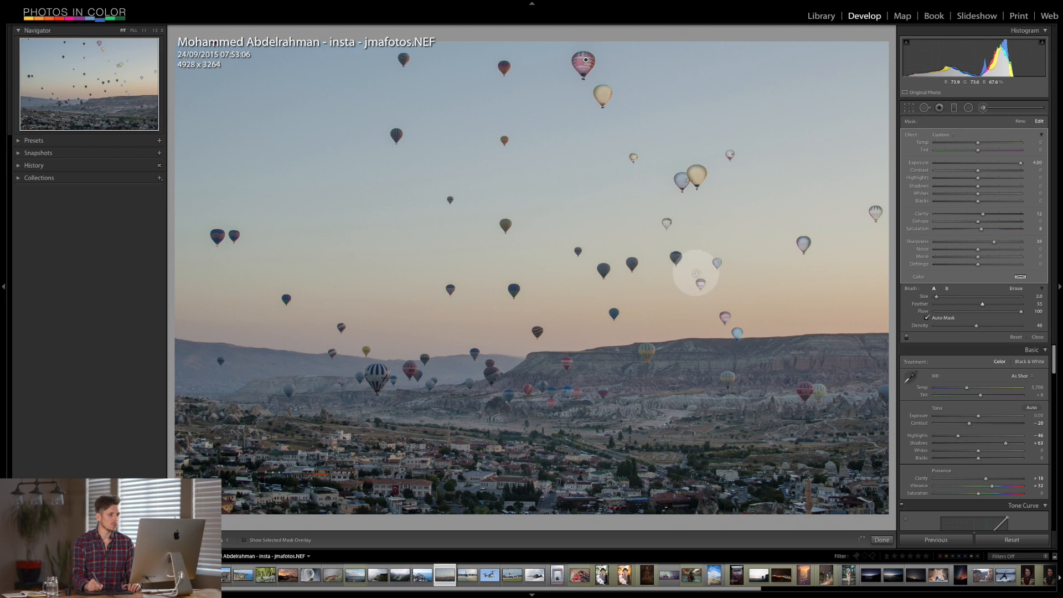
pyautogui.click(630, 268)
pyautogui.click(603, 272)
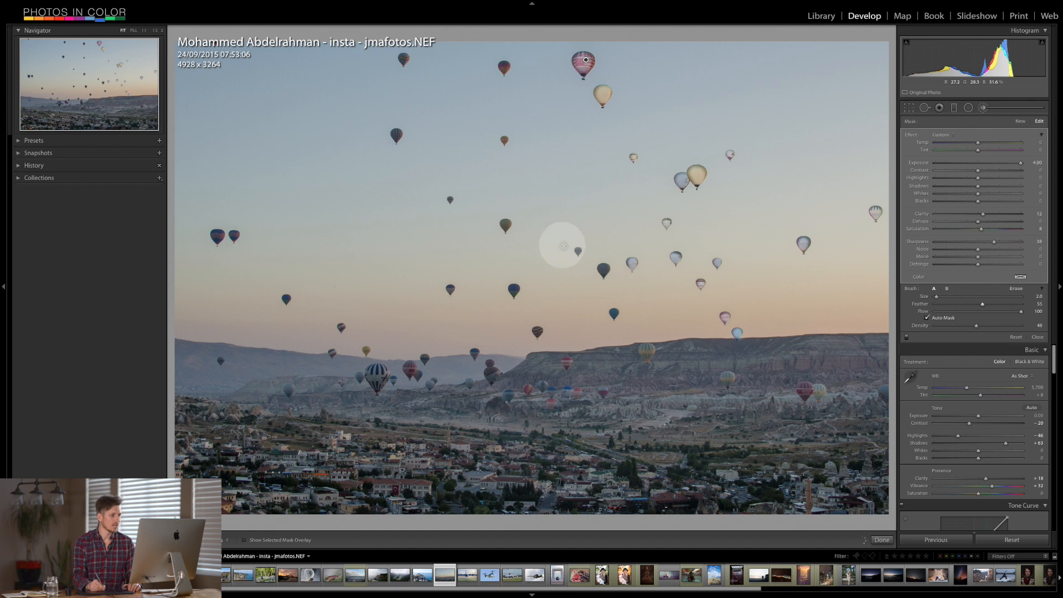
pyautogui.click(578, 251)
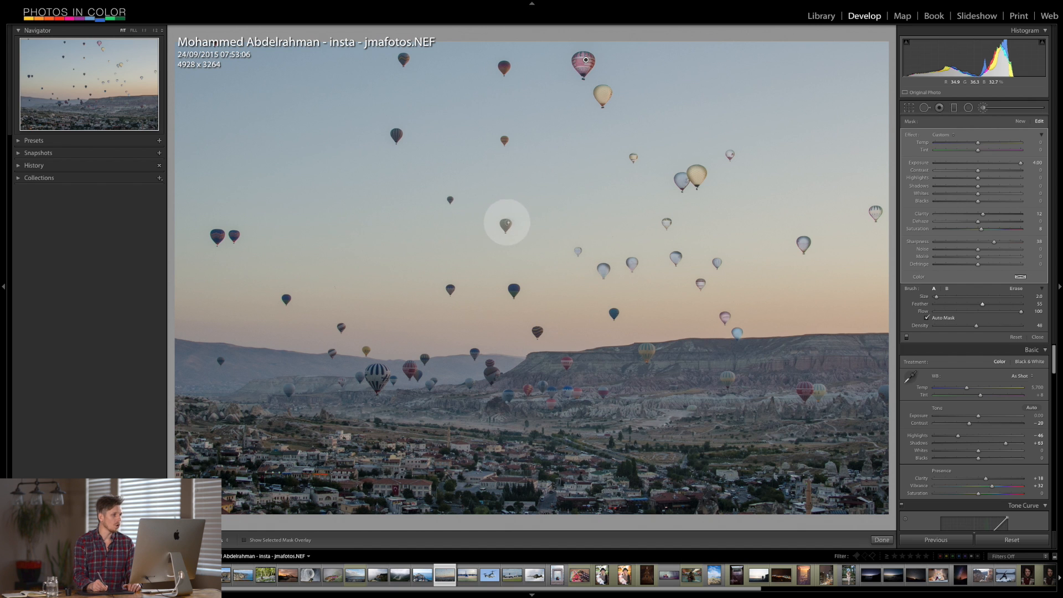
pyautogui.click(506, 226)
pyautogui.press('super+Tab')
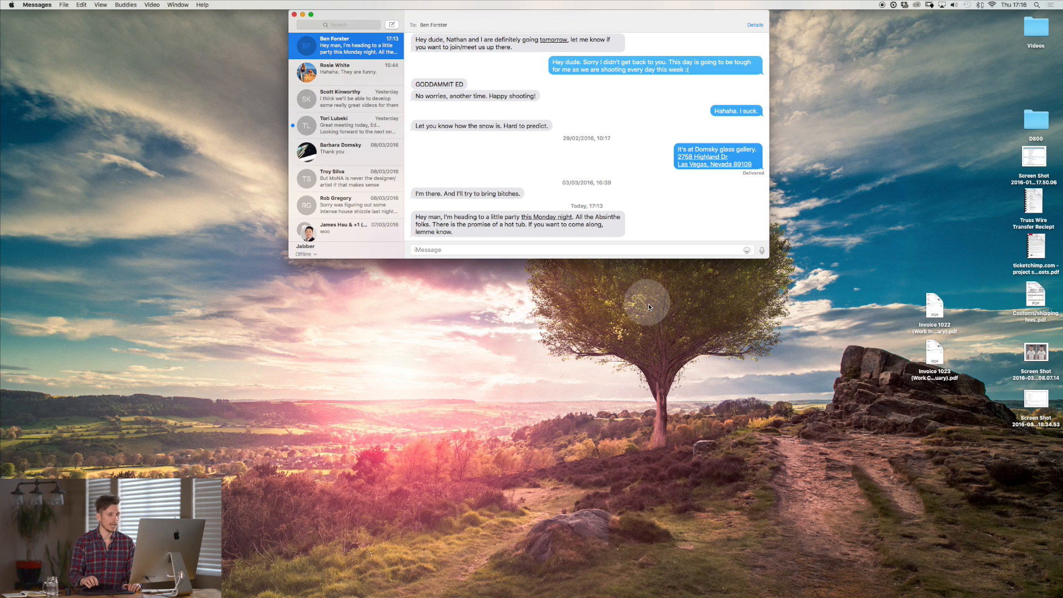
pyautogui.press('super+Tab')
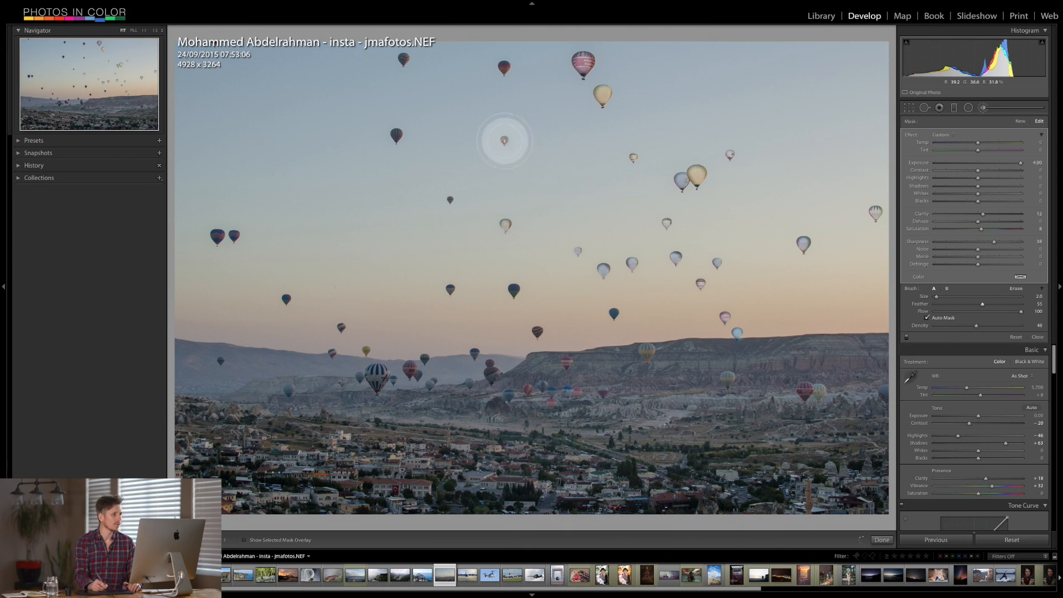
# Step: Brighten the four balloons in the upper-left part of the sky with the same brush
pyautogui.click(504, 141)
pyautogui.click(505, 68)
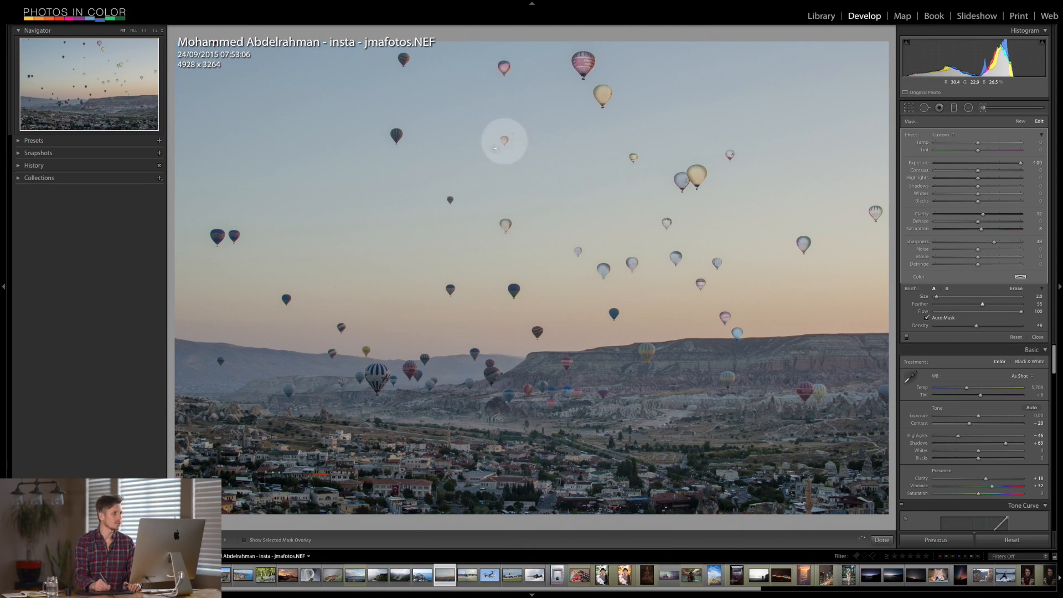
pyautogui.click(398, 132)
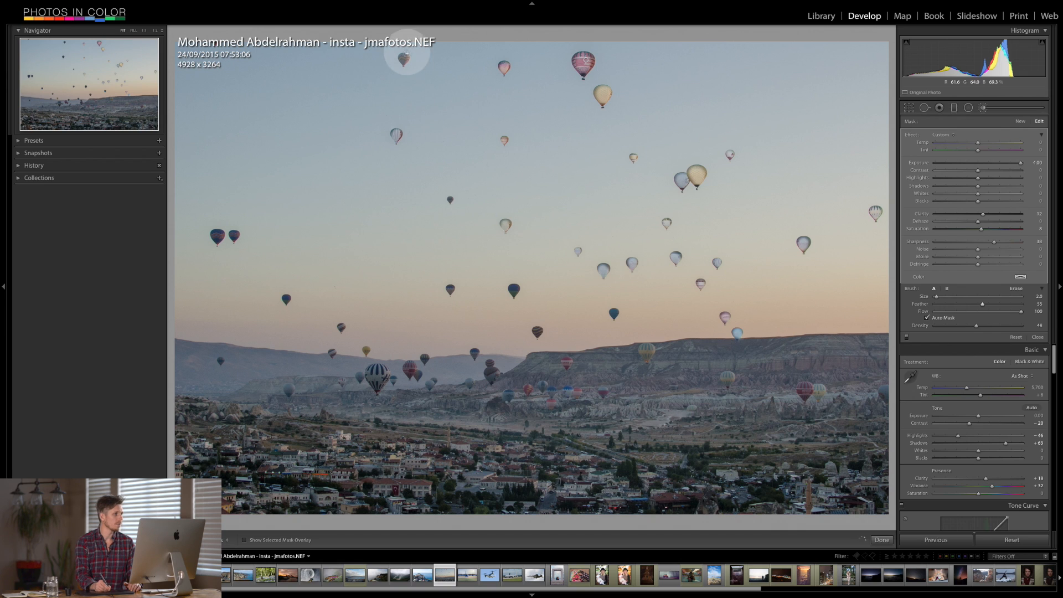
pyautogui.click(404, 62)
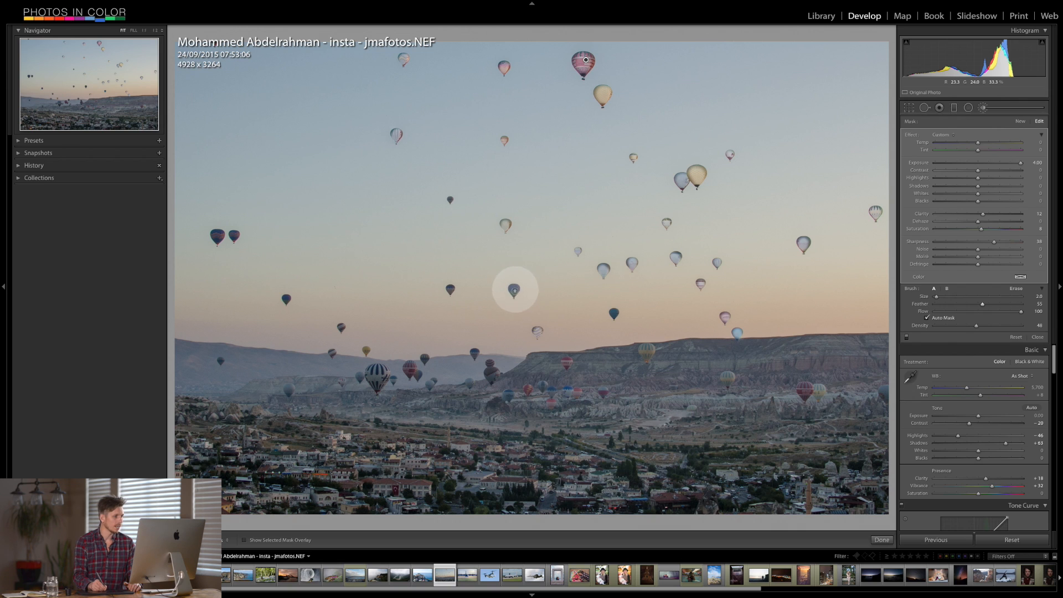
# Step: Brighten the blue balloon above the horizon and the balloons in front of the mesa on the right
pyautogui.click(614, 314)
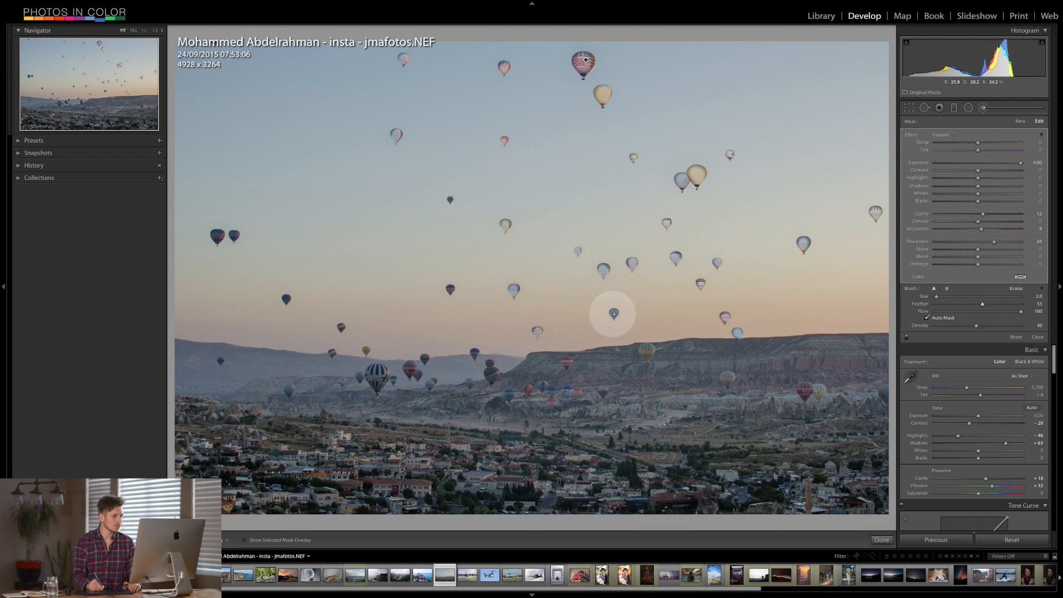
pyautogui.click(646, 353)
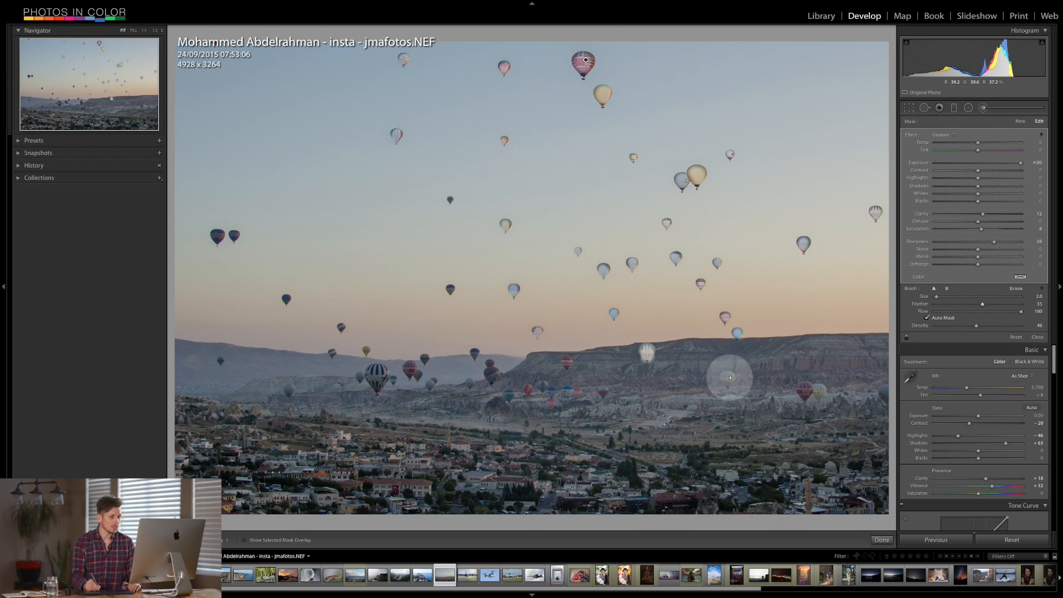
pyautogui.click(728, 379)
pyautogui.moveTo(801, 392); pyautogui.dragTo(820, 394)
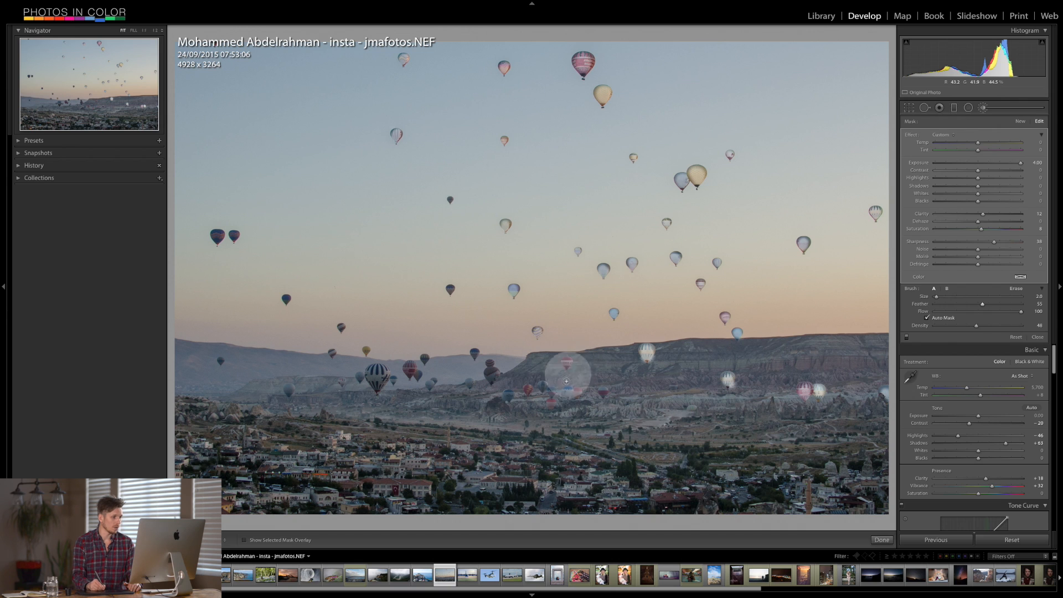
# Step: Brush the brightening onto the cluster of small balloons low in front of the mesa, near the centre of the photo
pyautogui.moveTo(554, 406)
pyautogui.mouseDown()
pyautogui.moveTo(576, 380)
pyautogui.moveTo(570, 387)
pyautogui.moveTo(603, 393)
pyautogui.mouseUp()
pyautogui.click(551, 390)
pyautogui.click(542, 386)
pyautogui.click(528, 391)
pyautogui.click(508, 395)
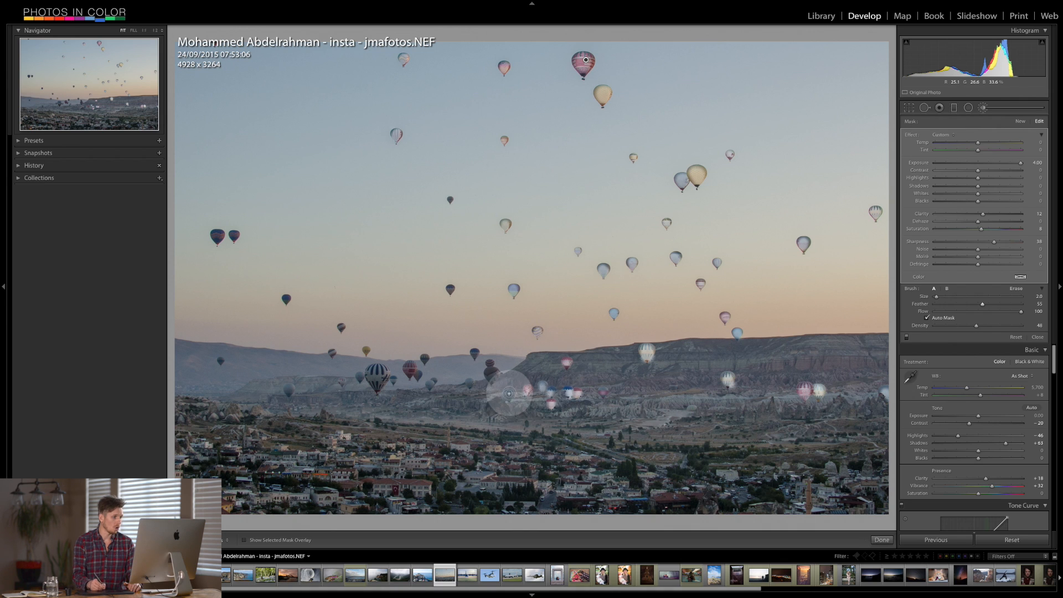
# Step: Brighten the balloons over the valley beside the mesa's left end, including the red one and the large striped one
pyautogui.click(491, 375)
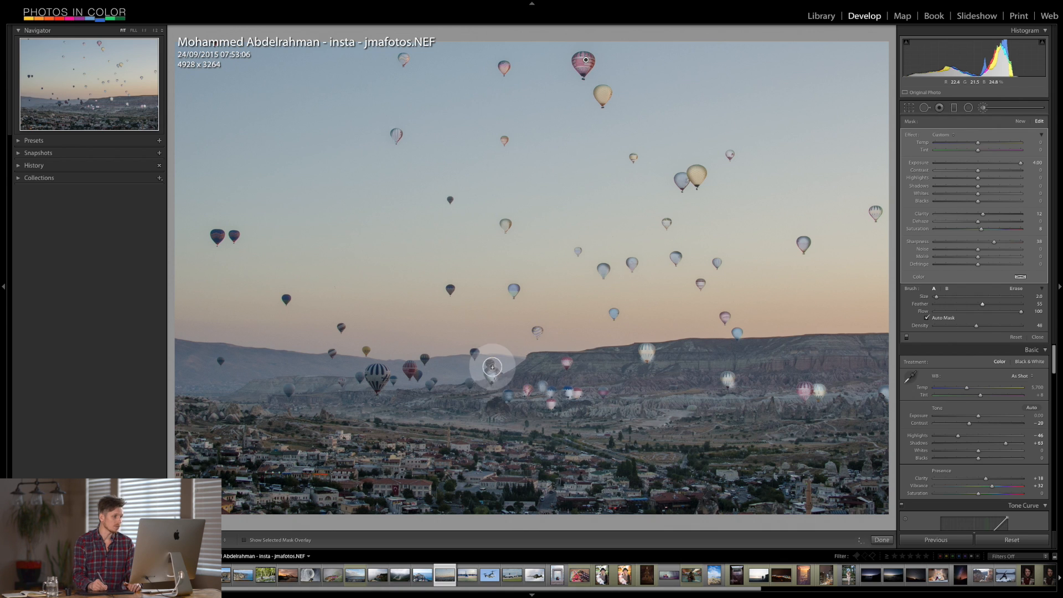
pyautogui.click(473, 354)
pyautogui.click(470, 382)
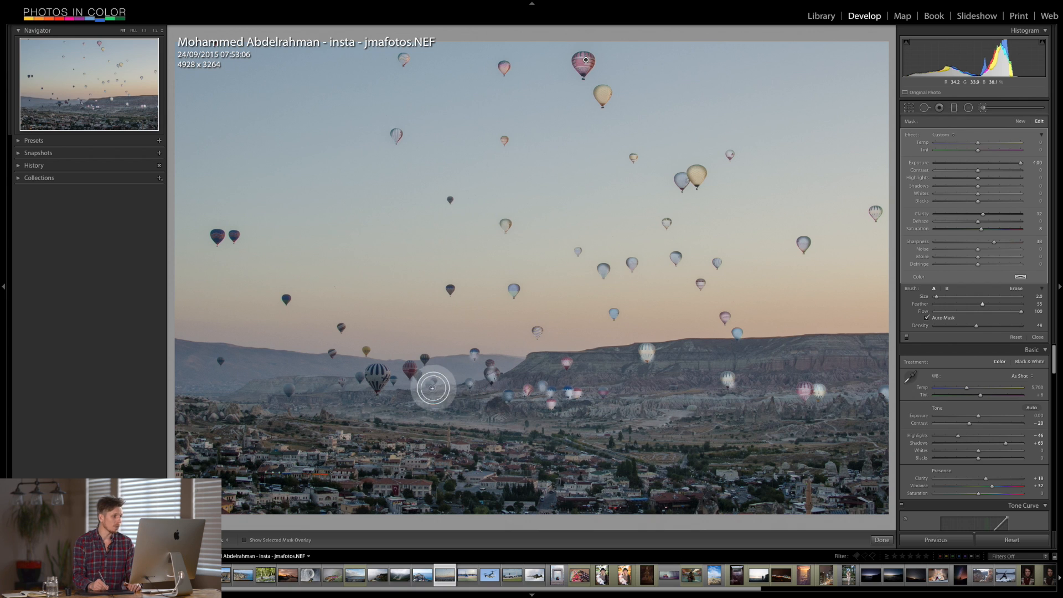
pyautogui.click(411, 369)
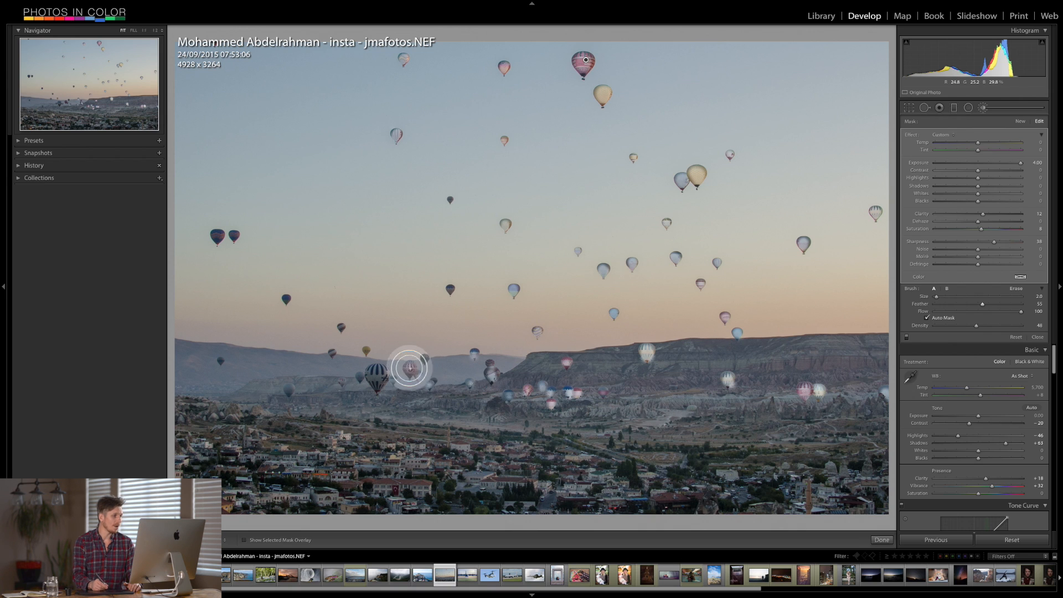
pyautogui.click(424, 359)
pyautogui.moveTo(387, 380); pyautogui.dragTo(374, 378)
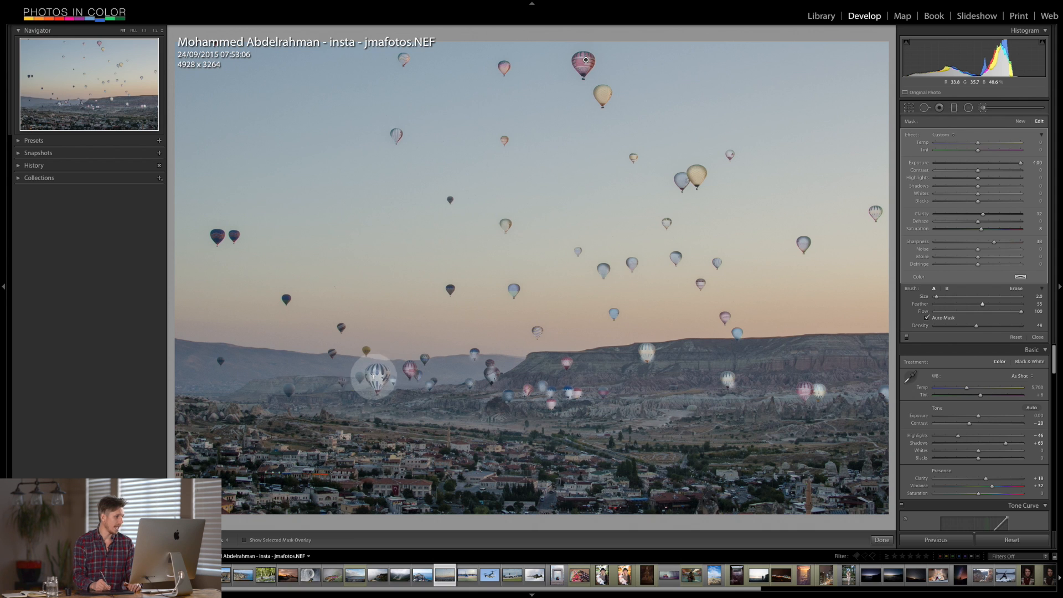
# Step: Brush the brightening onto the small balloons around the horizon in the left part of the photo
pyautogui.click(342, 381)
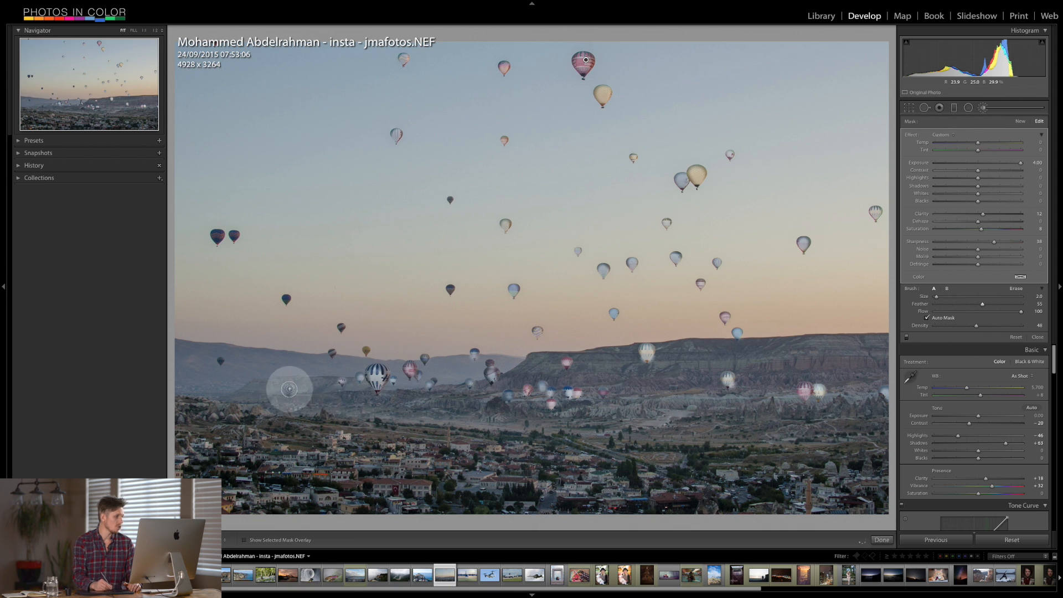
pyautogui.click(289, 390)
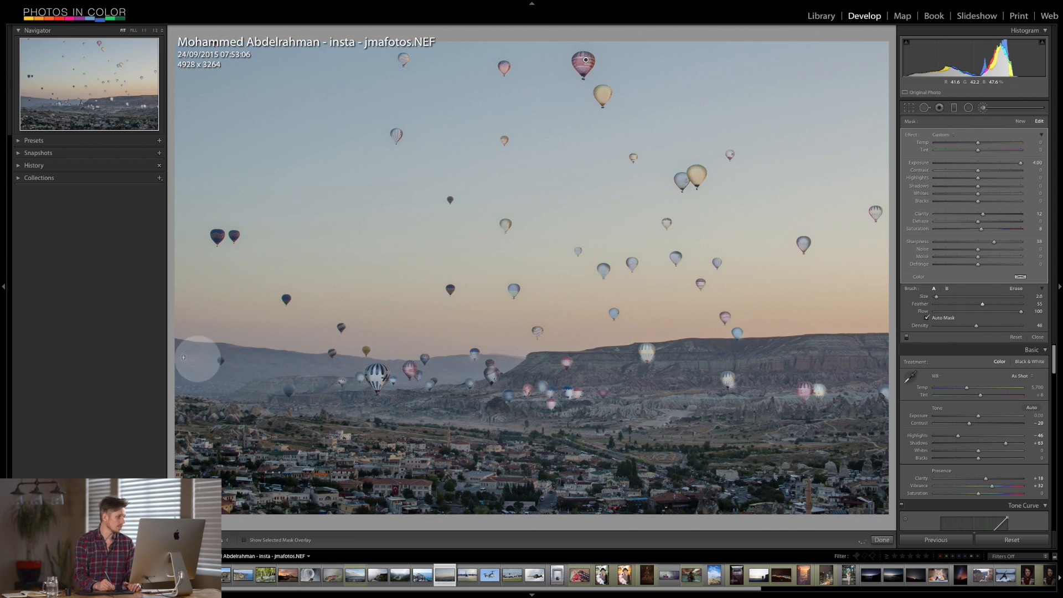
pyautogui.click(285, 299)
pyautogui.click(339, 330)
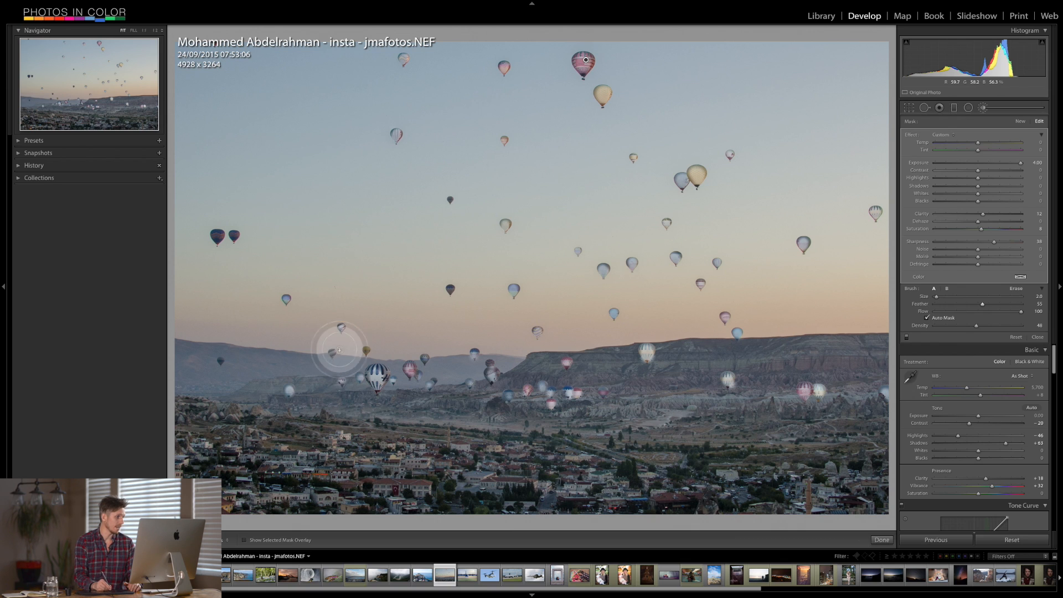
pyautogui.click(332, 355)
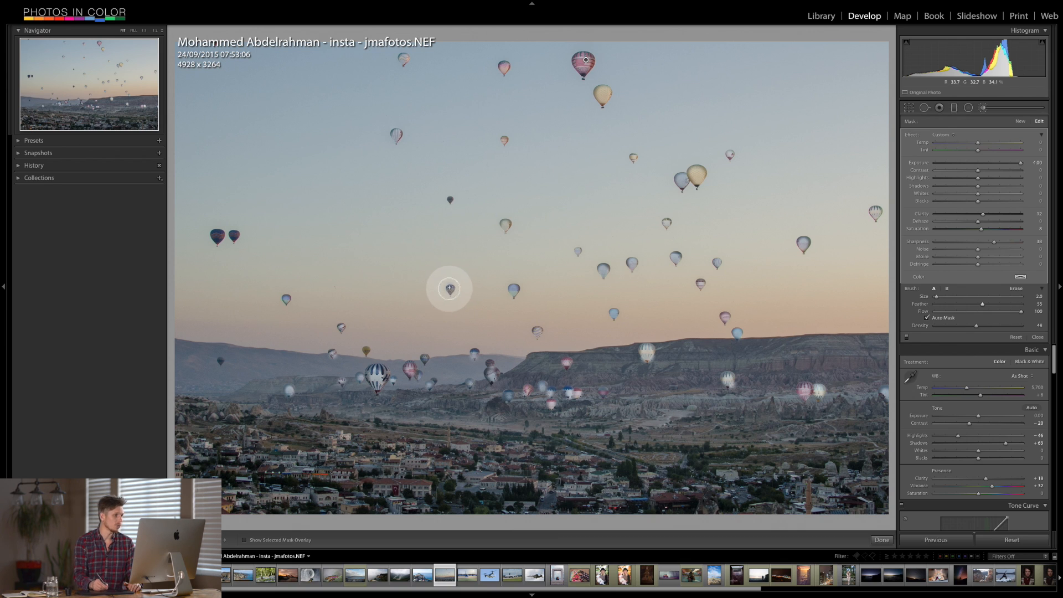
# Step: Brighten the remaining dark balloons in the left half of the sky, including the pair near the edge
pyautogui.click(449, 289)
pyautogui.click(452, 199)
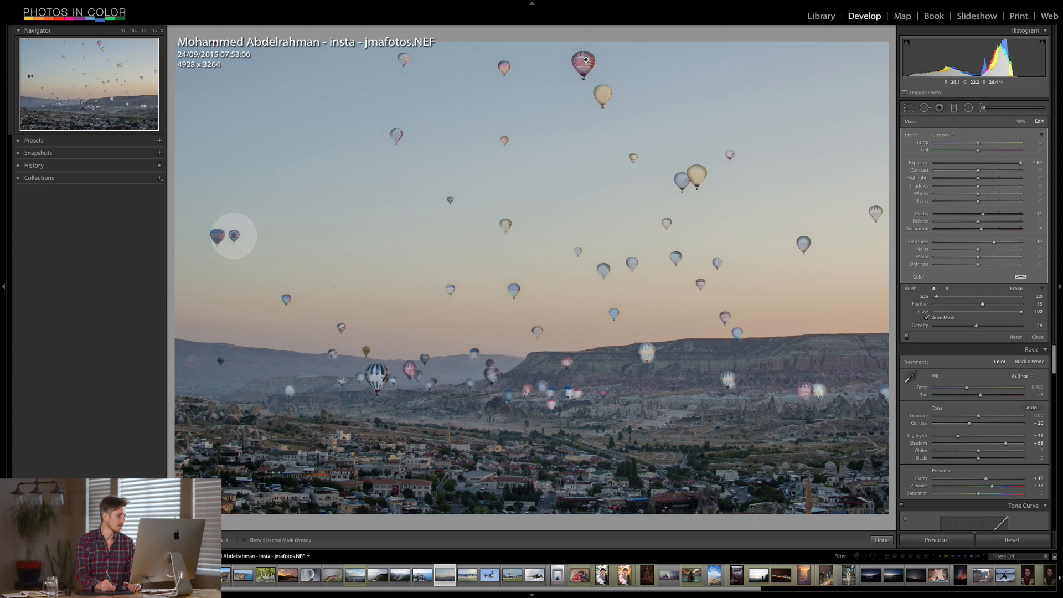
pyautogui.click(217, 236)
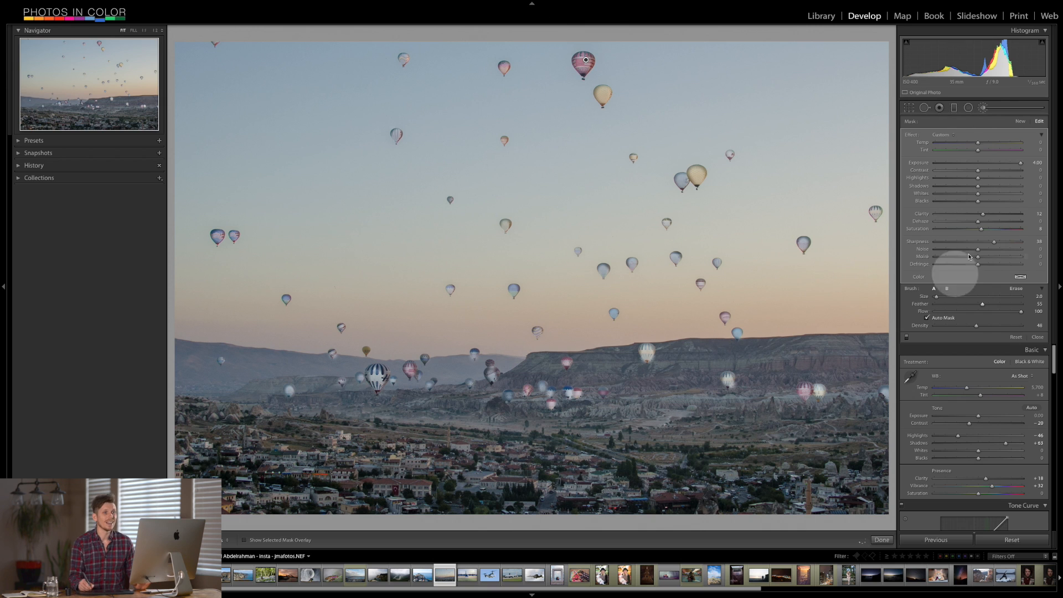
# Step: Reduce the brush adjustment's Exposure to 0.02 and set Contrast to -51, Clarity to 17, Saturation to 60 and Sharpness to 23
pyautogui.moveTo(1021, 164); pyautogui.dragTo(978, 165)
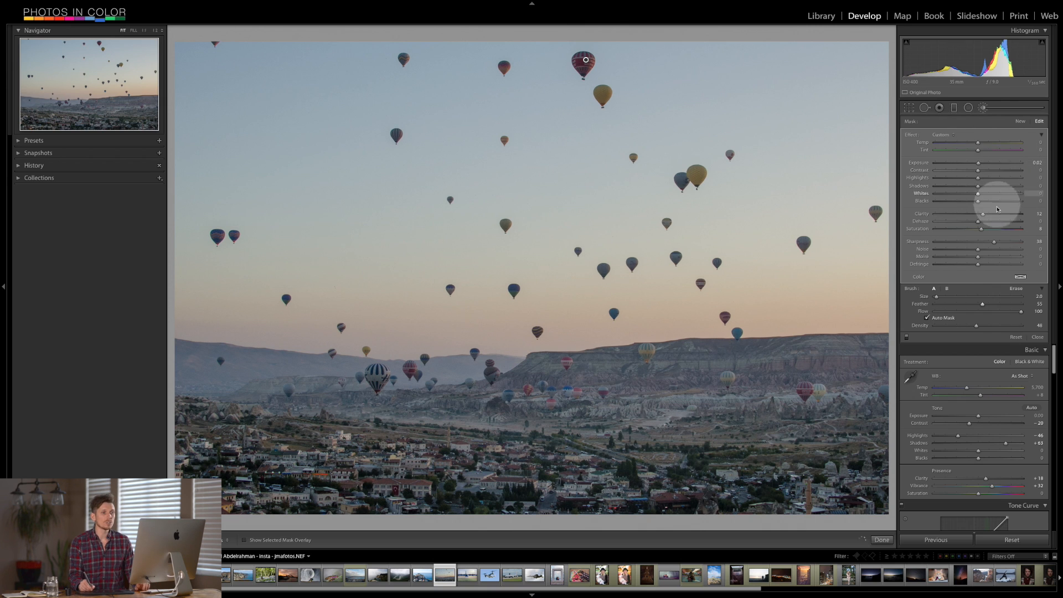
pyautogui.moveTo(982, 230)
pyautogui.mouseDown()
pyautogui.moveTo(1004, 233)
pyautogui.moveTo(991, 243)
pyautogui.moveTo(987, 215)
pyautogui.mouseUp()
pyautogui.moveTo(979, 170); pyautogui.dragTo(957, 171)
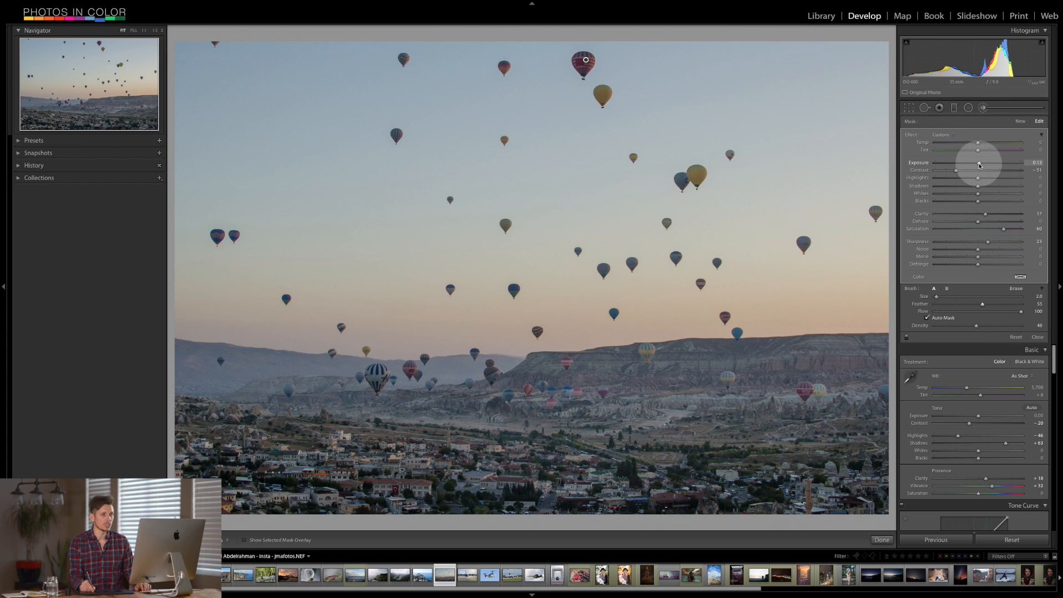
# Step: Set the brush adjustment's Exposure to 0.17, Highlights to 24, Shadows to 64, Whites to 1, Saturation to 64 and Temp to 41
pyautogui.moveTo(980, 165); pyautogui.dragTo(1006, 192)
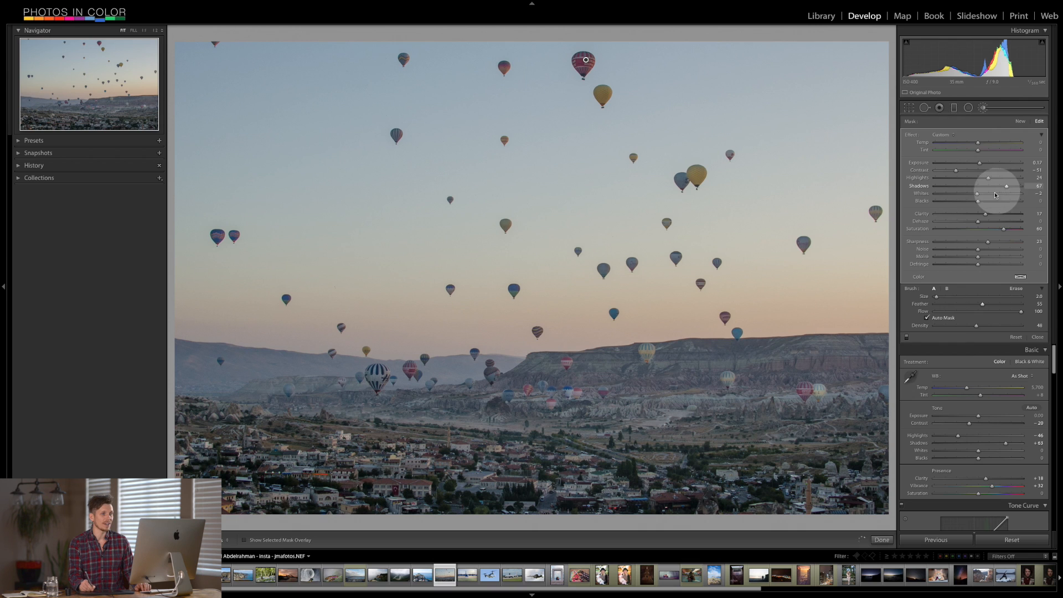
pyautogui.moveTo(979, 195); pyautogui.dragTo(1004, 196)
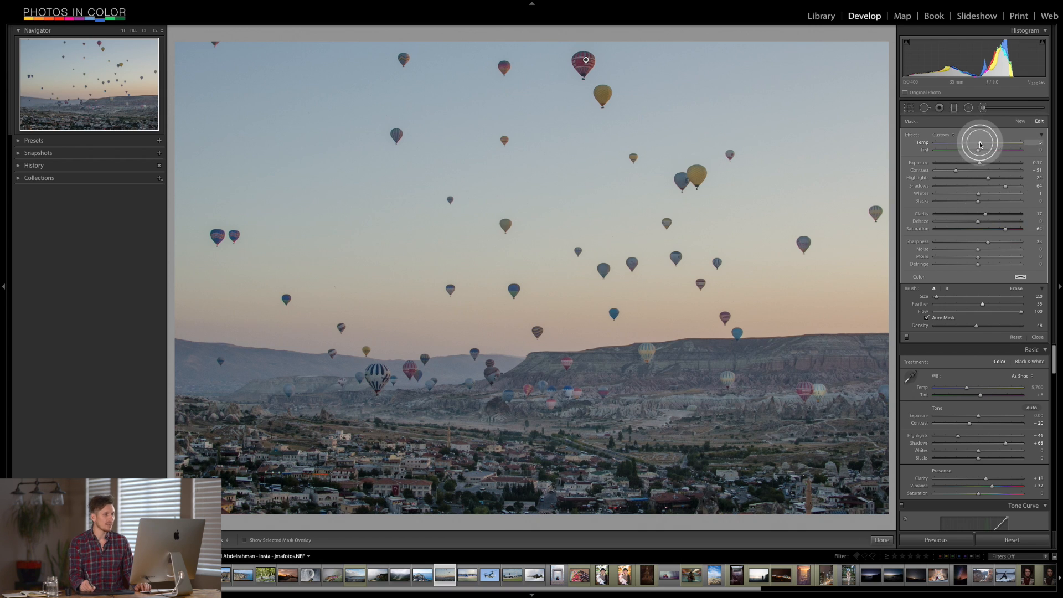
pyautogui.moveTo(993, 144)
pyautogui.mouseDown()
pyautogui.moveTo(1003, 142)
pyautogui.moveTo(995, 147)
pyautogui.mouseUp()
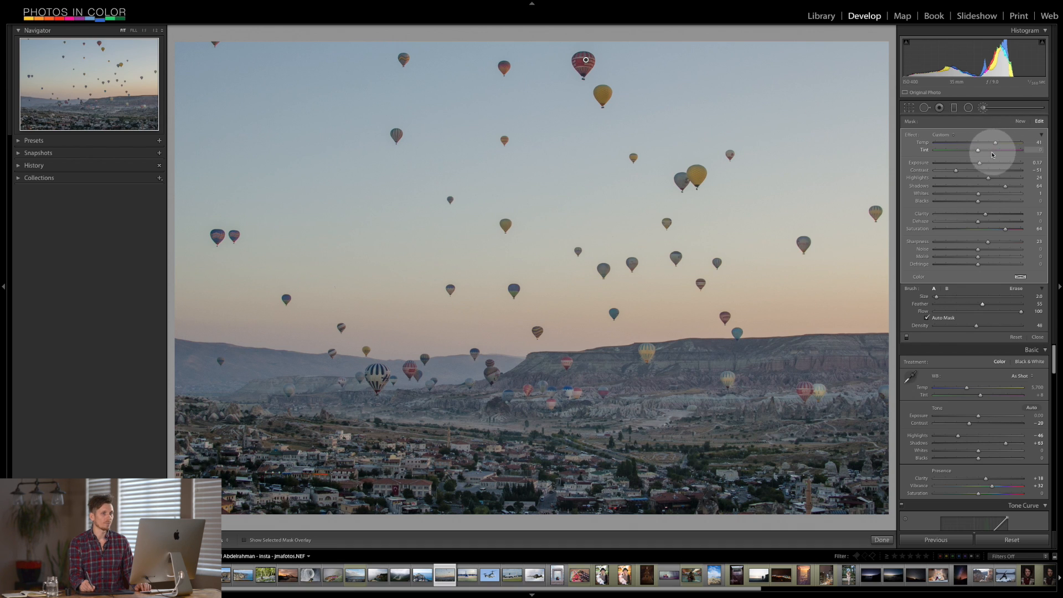
# Step: Close the Adjustment Brush and compare the whole photo before and after the edits
pyautogui.click(984, 111)
pyautogui.press('\\')
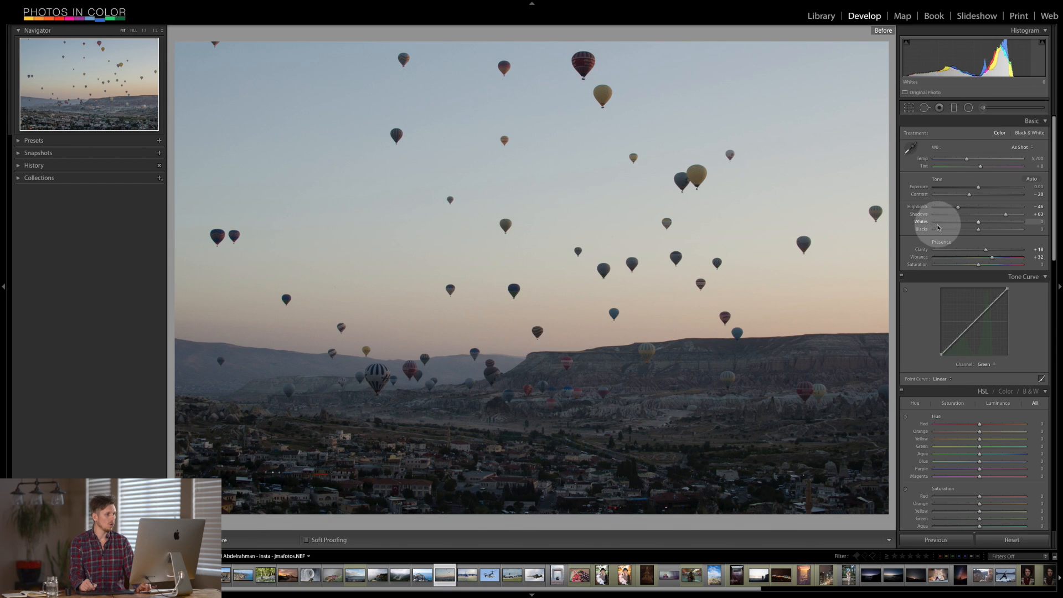
pyautogui.press('\\')
pyautogui.press('\\')
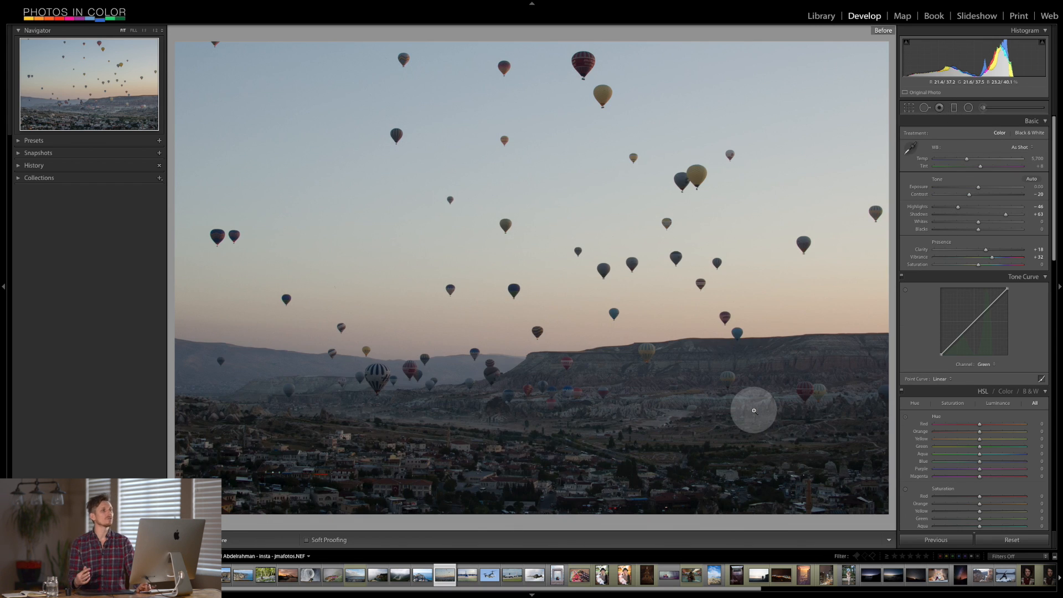
pyautogui.press('\\')
# Step: Compare the before and after versions of the upper-sky balloons at close range
pyautogui.click(583, 68)
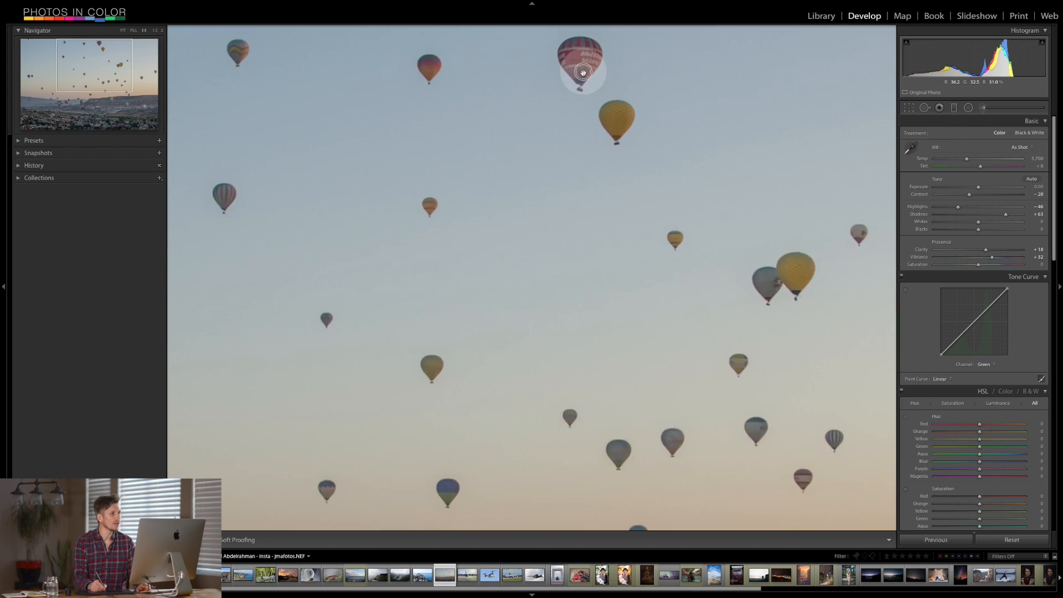
pyautogui.moveTo(563, 133); pyautogui.dragTo(527, 225)
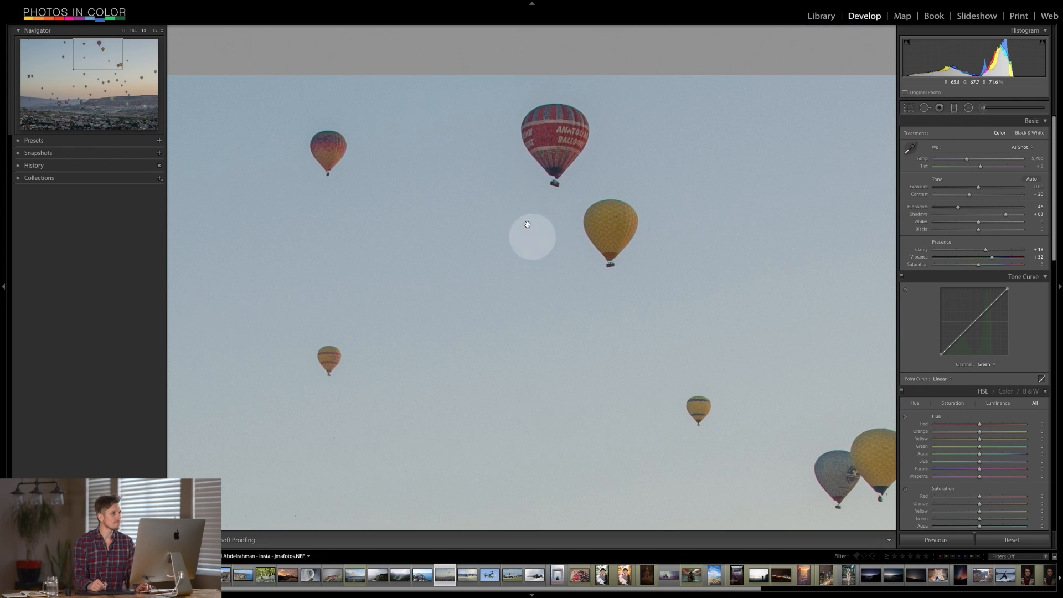
pyautogui.press('\\')
pyautogui.press('\\')
pyautogui.press('\\')
pyautogui.press('\\')
pyautogui.moveTo(669, 325); pyautogui.dragTo(617, 285)
pyautogui.press('\\')
pyautogui.press('\\')
pyautogui.click(645, 299)
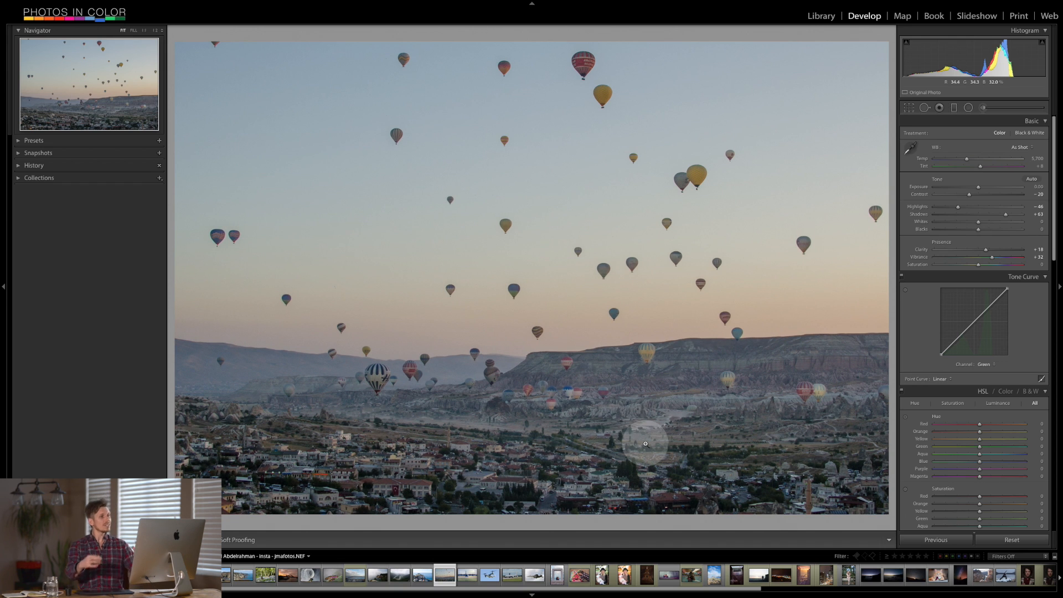
# Step: Reopen the Adjustment Brush, duplicate the balloons' brush adjustment and reset all the effect sliders of the copy
pyautogui.click(983, 110)
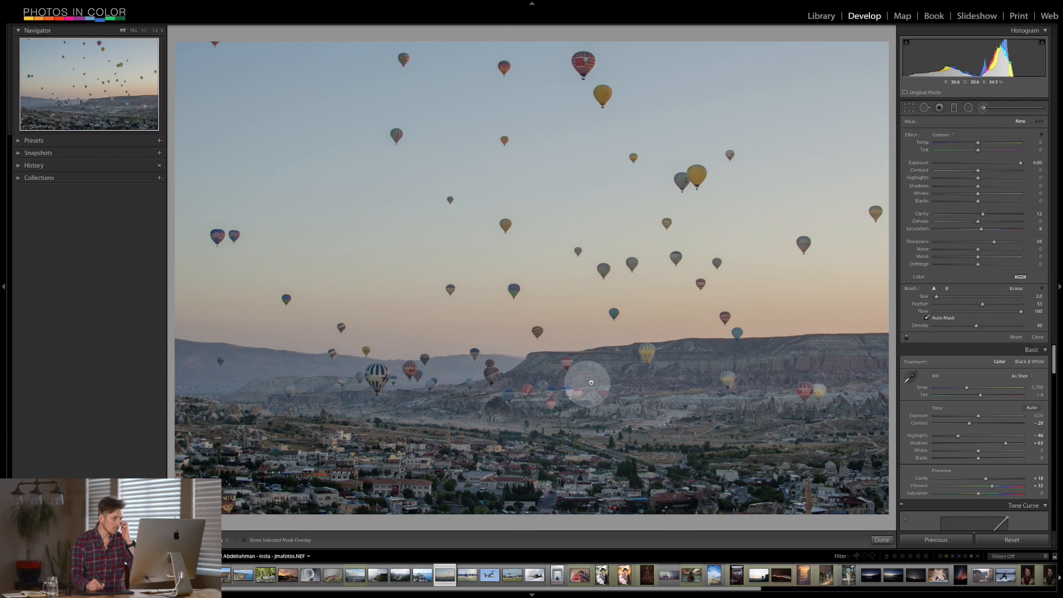
pyautogui.click(586, 60)
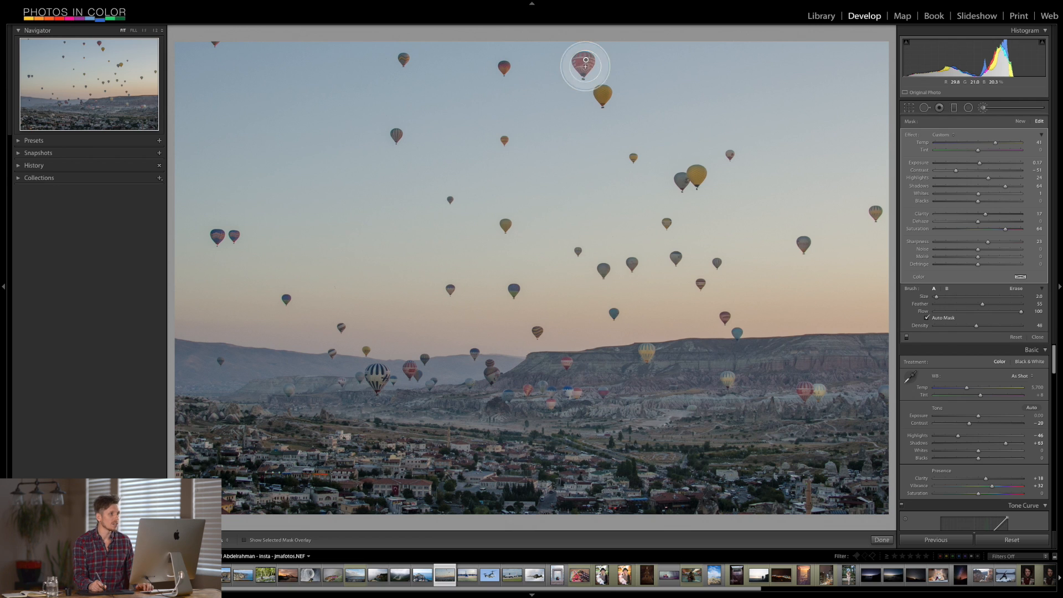
pyautogui.rightClick(587, 59)
pyautogui.click(606, 62)
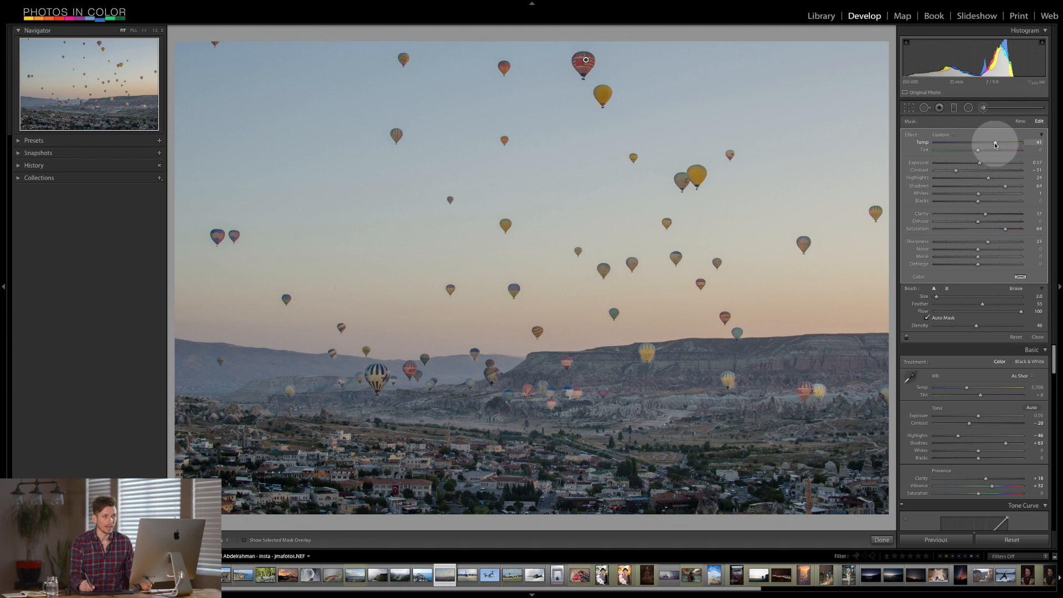
pyautogui.doubleClick(922, 142)
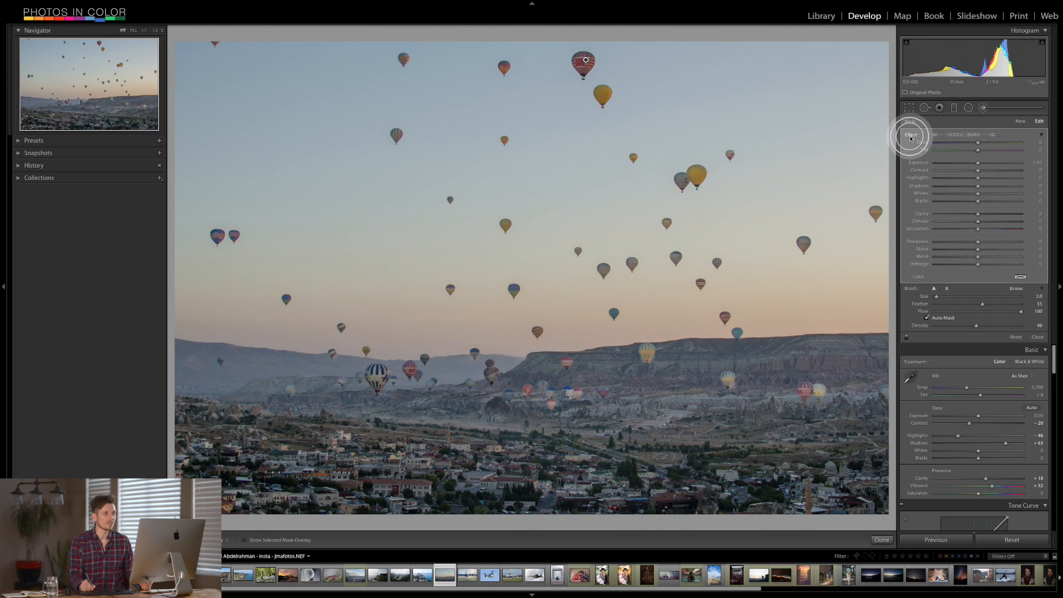
# Step: Set the duplicated brush adjustment's Clarity to 37, Saturation to 37 and Sharpness to 22
pyautogui.moveTo(978, 215); pyautogui.dragTo(989, 216)
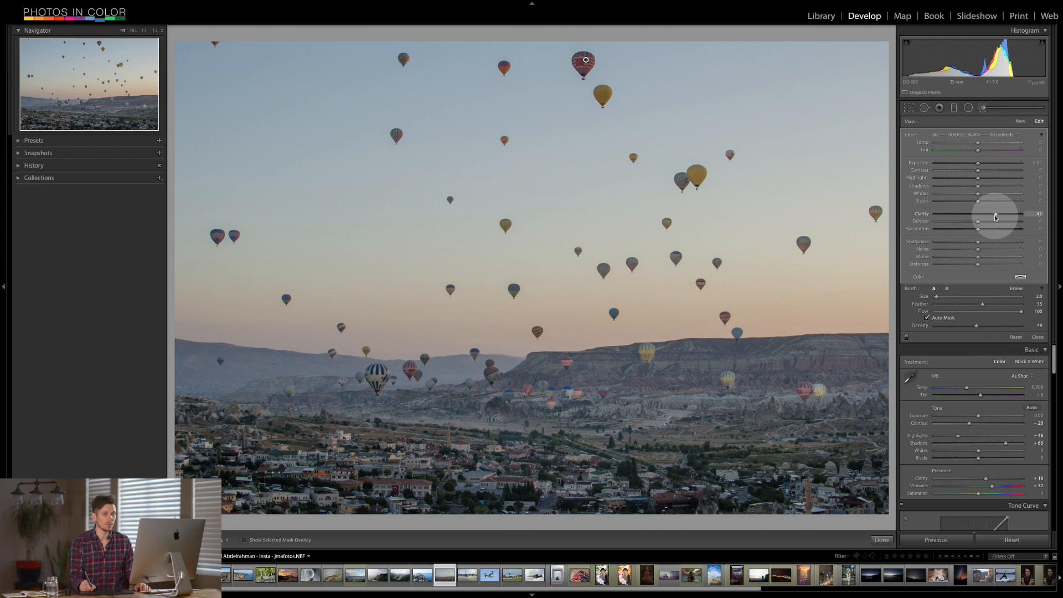
pyautogui.moveTo(995, 218); pyautogui.dragTo(986, 232)
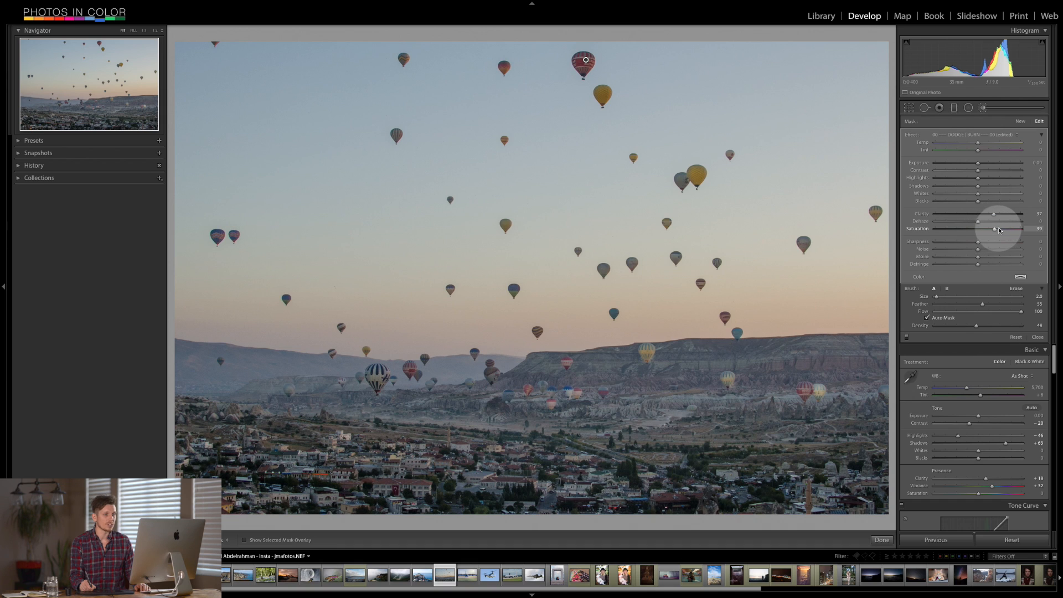
pyautogui.moveTo(990, 238); pyautogui.dragTo(985, 242)
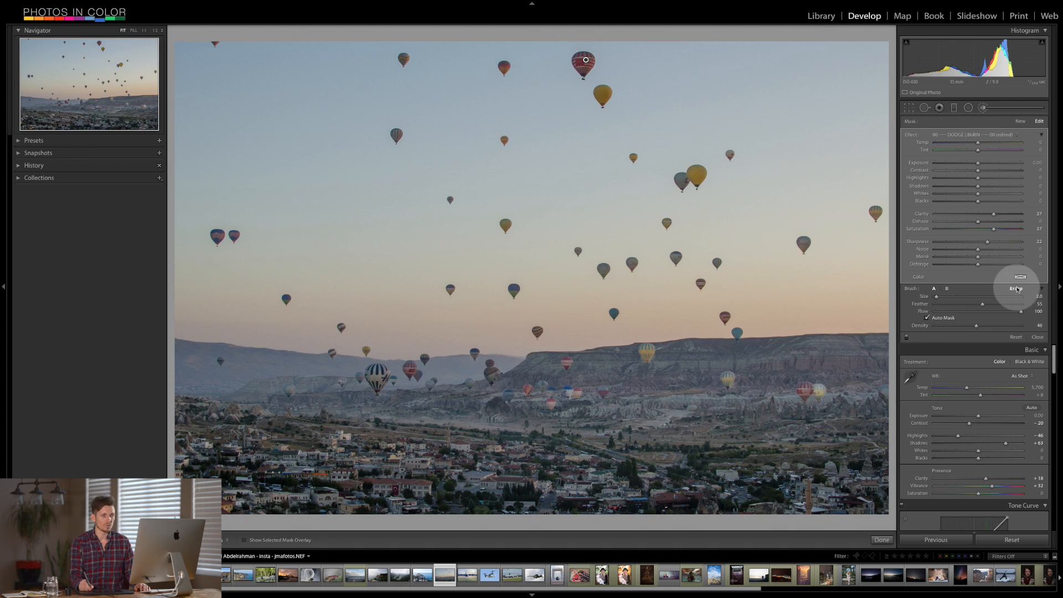
# Step: With a size 16 eraser and the mask overlay shown, soften the mask on the balloons around the mesa and the large striped one, then close the brush
pyautogui.moveTo(1022, 311); pyautogui.dragTo(976, 311)
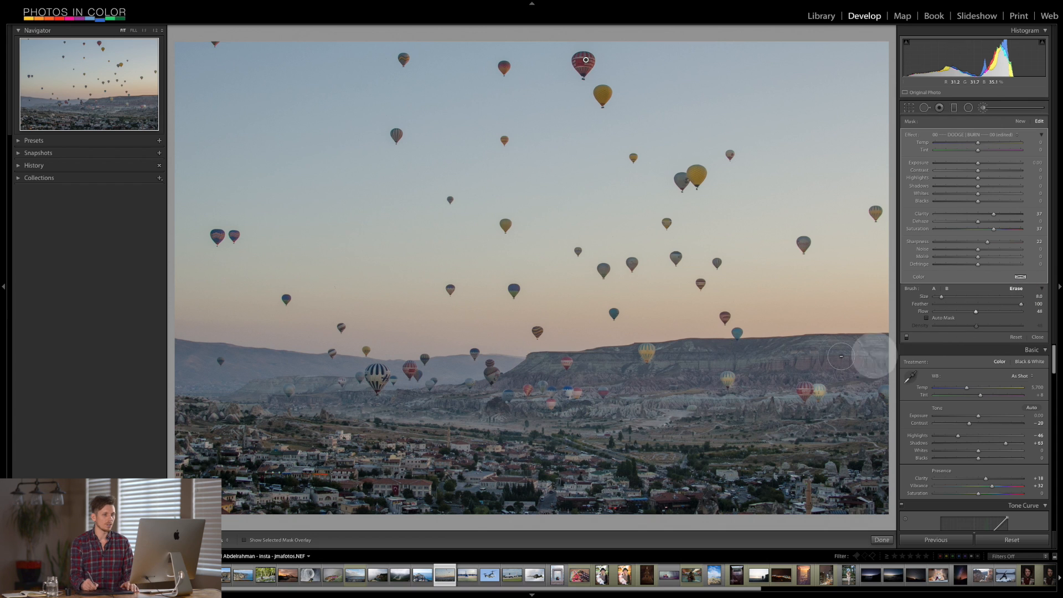
pyautogui.scroll(4, 801, 399)
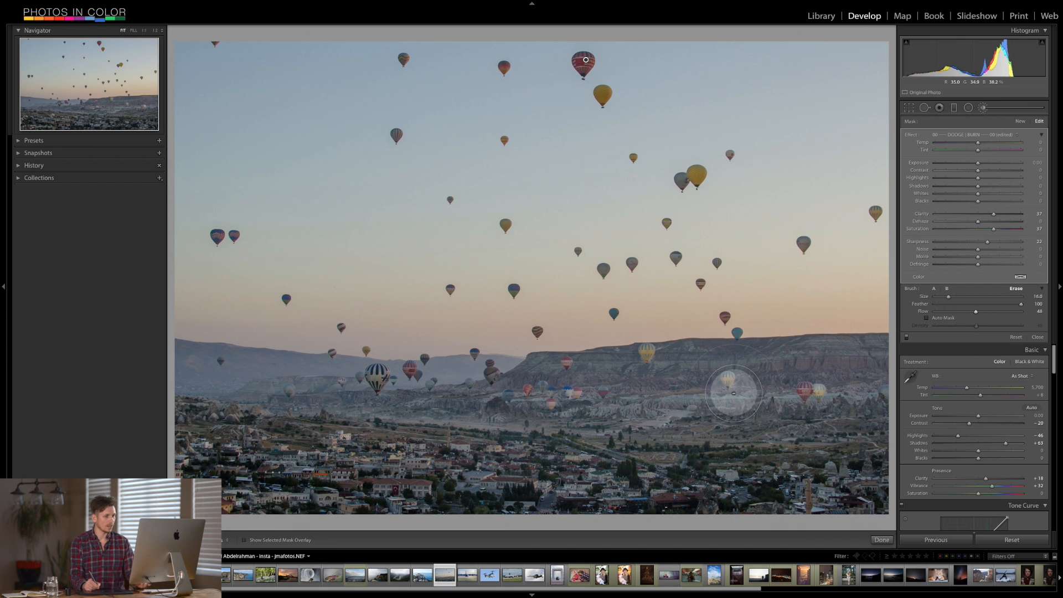
pyautogui.press('o')
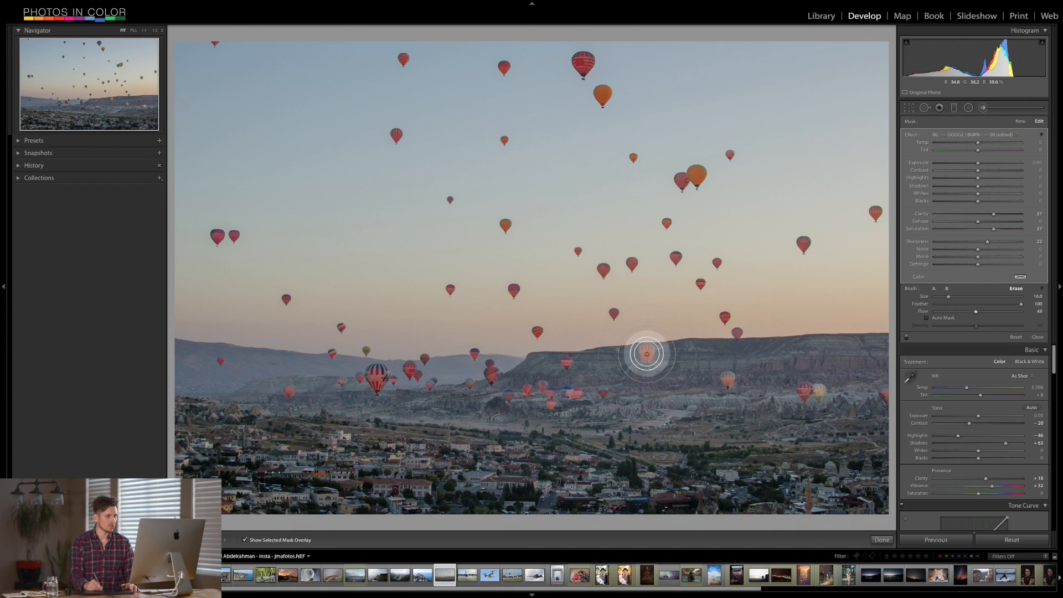
pyautogui.click(652, 356)
pyautogui.click(561, 394)
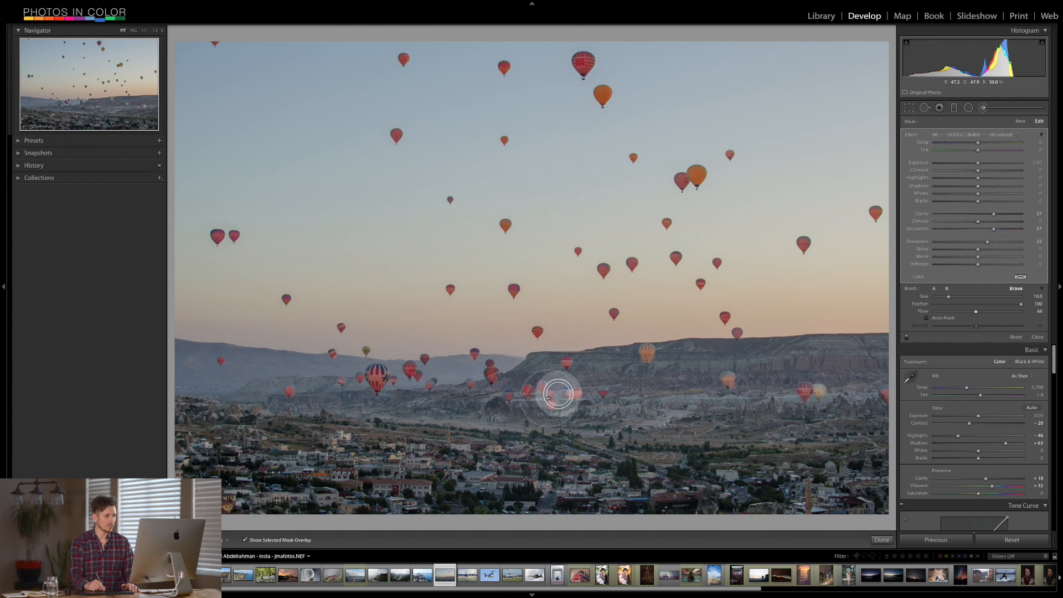
pyautogui.click(371, 378)
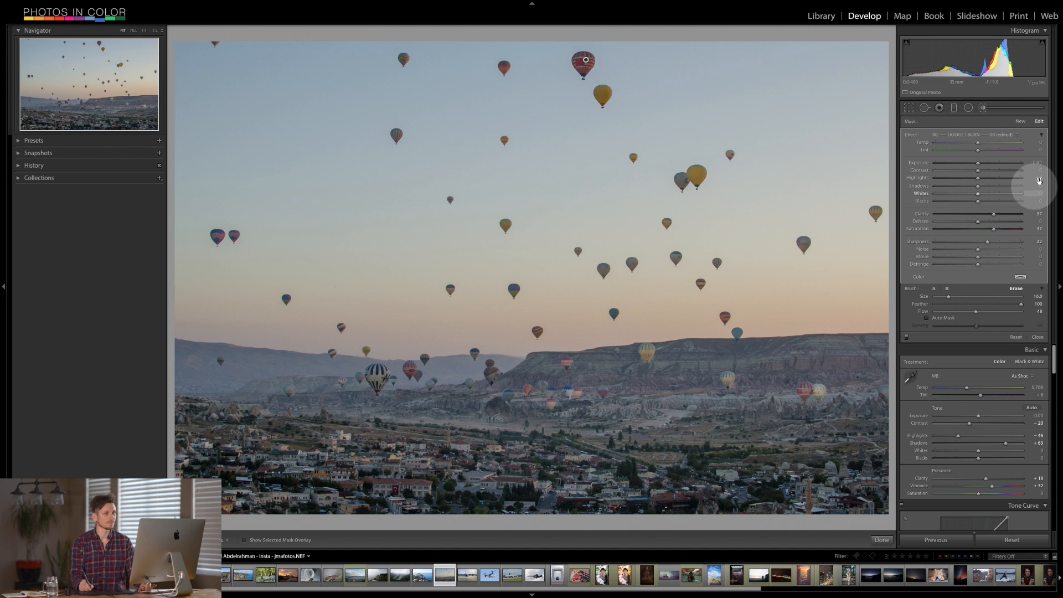
pyautogui.press('\\')
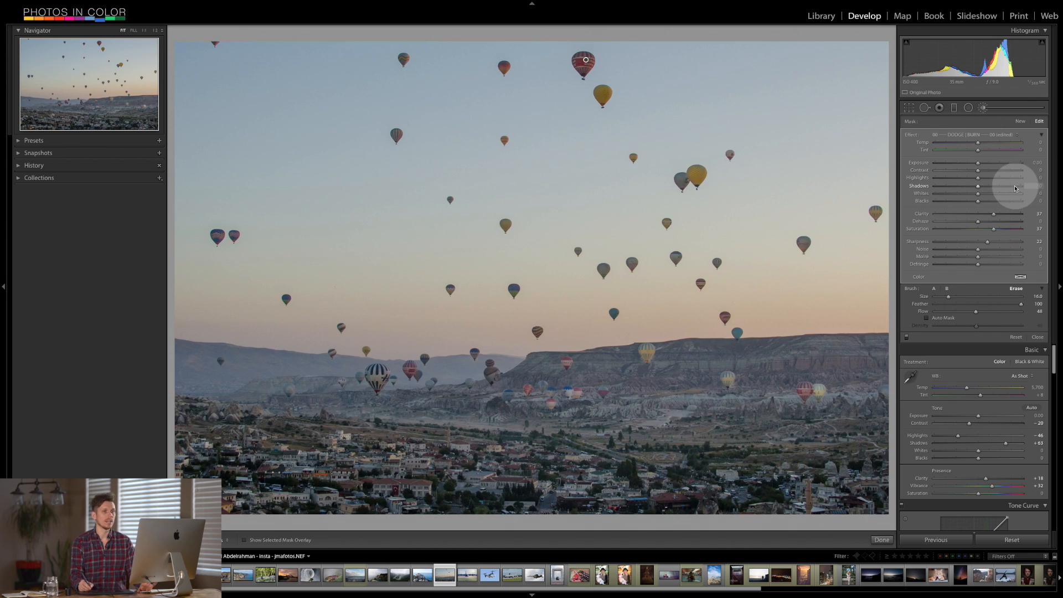
pyautogui.click(983, 108)
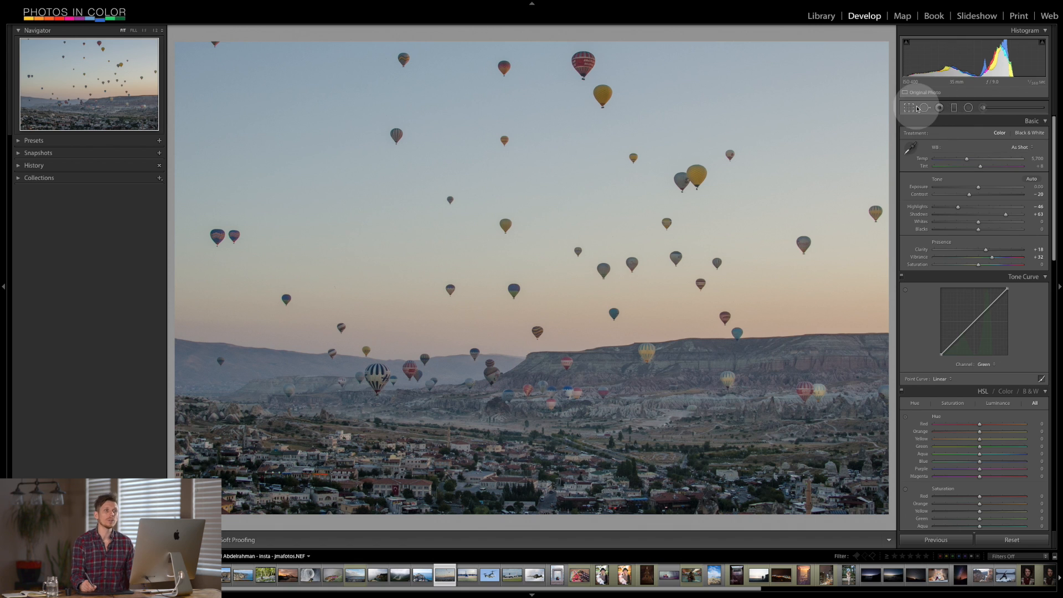
# Step: Draw a nearly level graduated filter over the sky, fading from the upper balloons down to just above the horizon, undoing trial versions
pyautogui.click(954, 108)
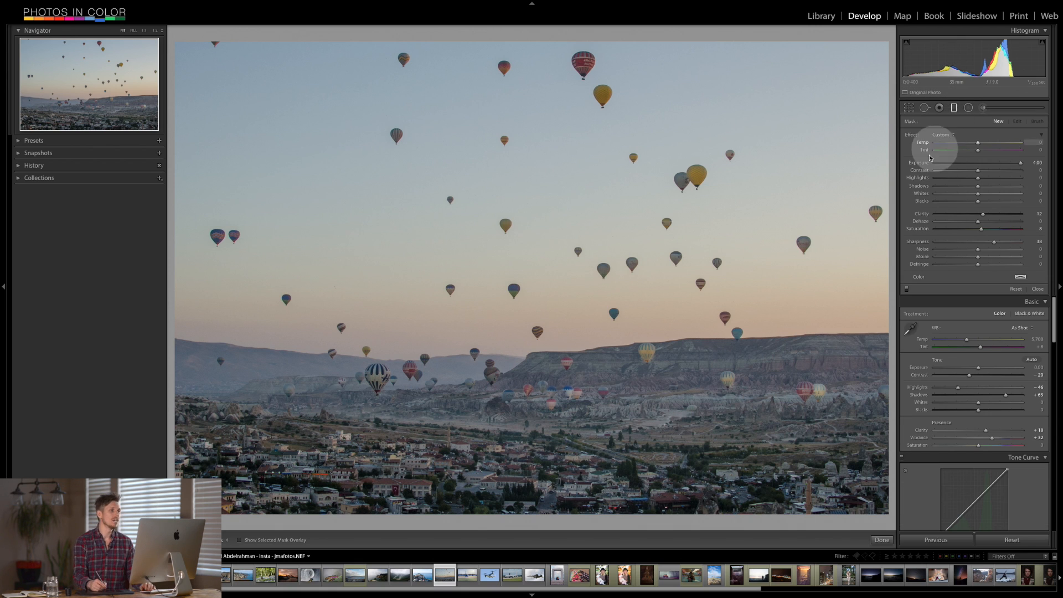
pyautogui.moveTo(544, 177); pyautogui.dragTo(544, 325)
pyautogui.hotkey('ctrl', 'z')
pyautogui.hotkey('ctrl', 'z')
pyautogui.hotkey('ctrl', 'z')
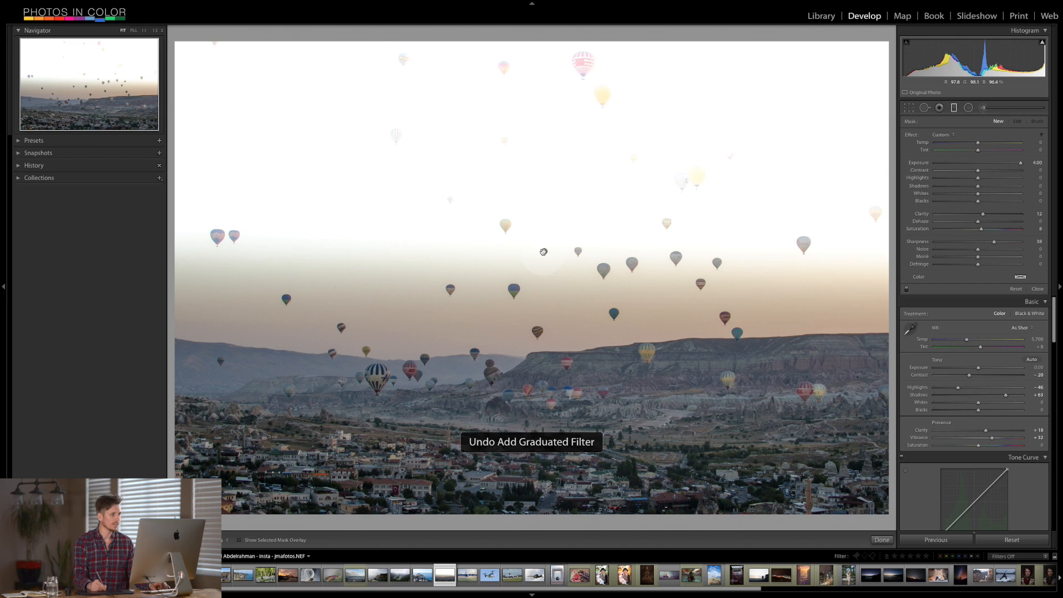
pyautogui.click(545, 251)
pyautogui.press('o')
pyautogui.press('o')
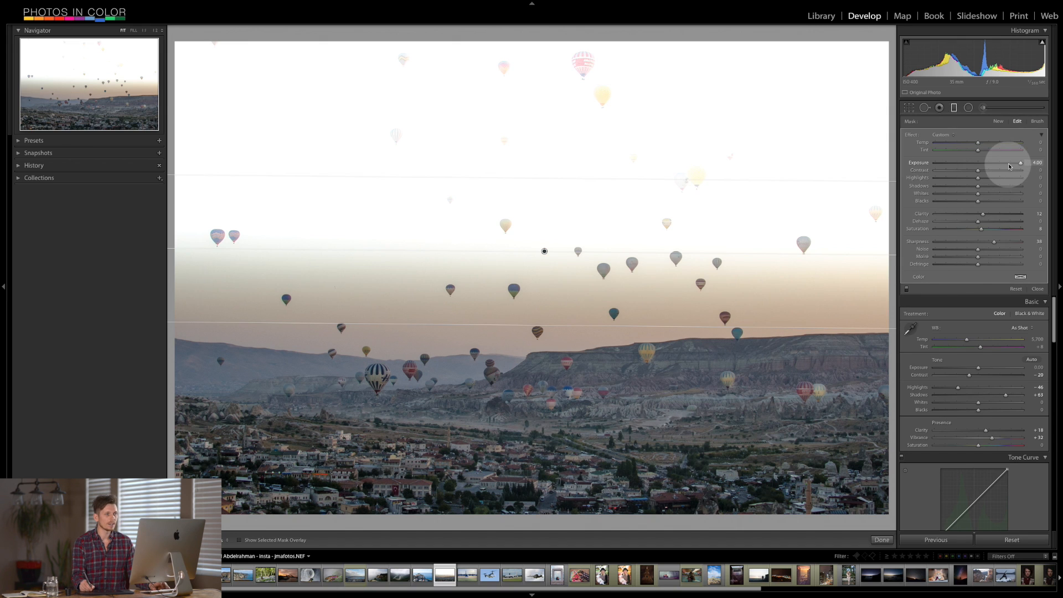
# Step: Reset the sky filter's effects and set its Temp to -51, Contrast to -41, Highlights to -16 and Saturation to 13
pyautogui.moveTo(1020, 164); pyautogui.dragTo(962, 145)
pyautogui.doubleClick(914, 138)
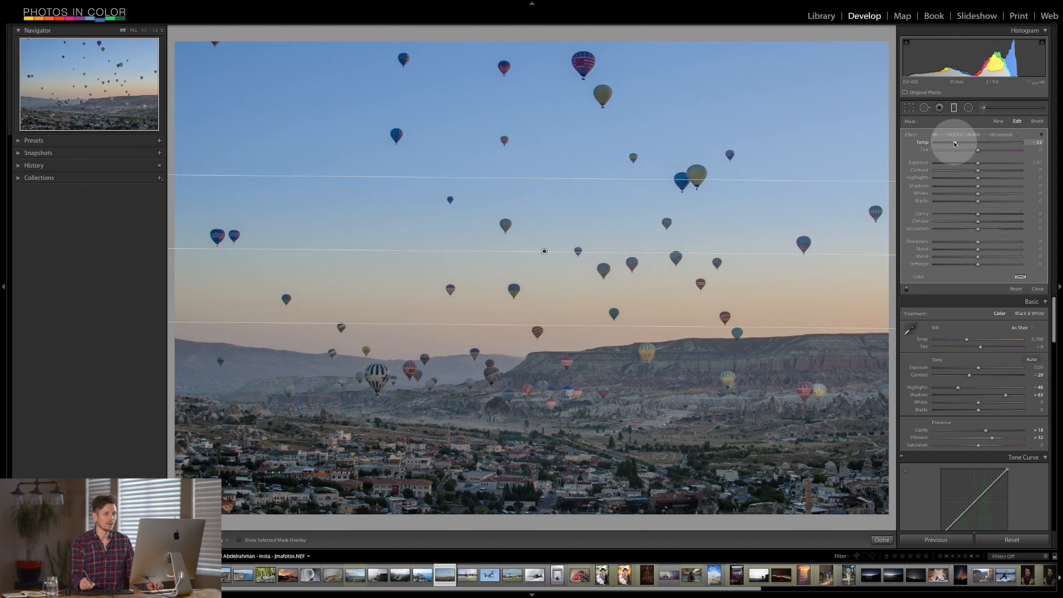
pyautogui.moveTo(955, 144); pyautogui.dragTo(956, 143)
pyautogui.moveTo(981, 233); pyautogui.dragTo(984, 229)
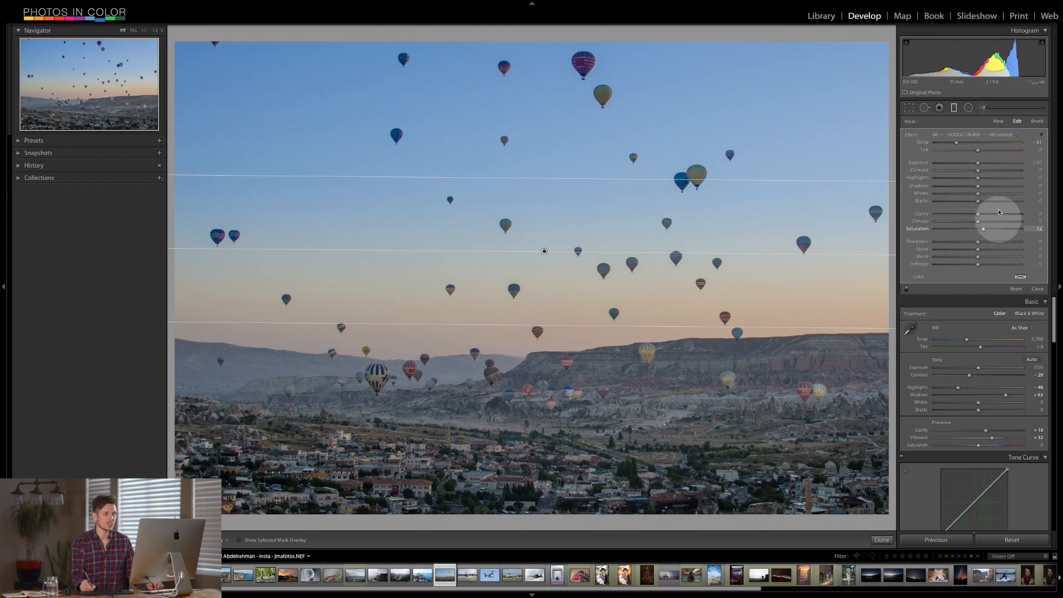
pyautogui.moveTo(975, 178); pyautogui.dragTo(1009, 171)
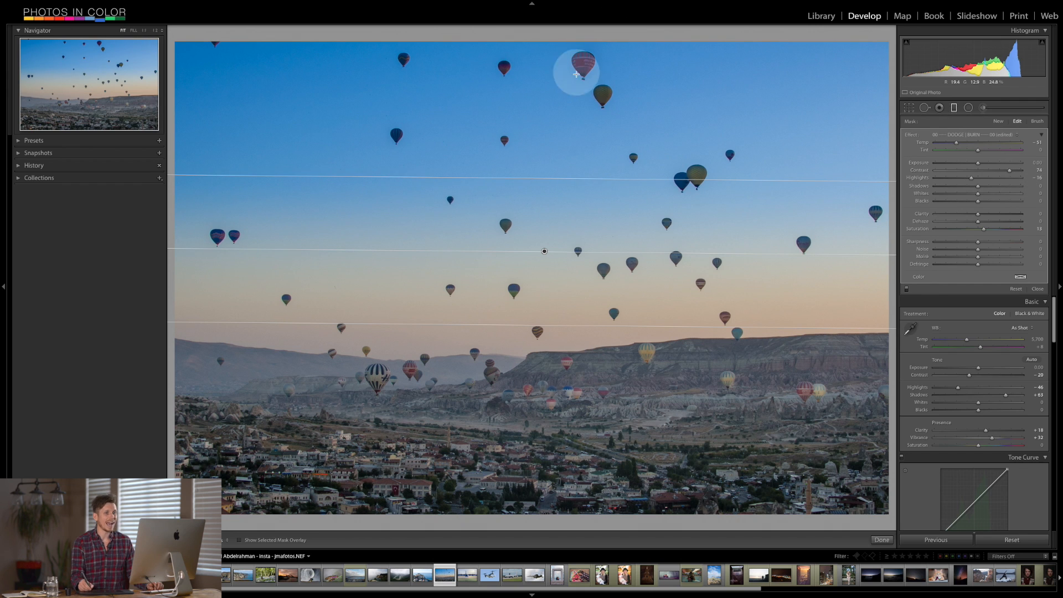
pyautogui.moveTo(1010, 171); pyautogui.dragTo(970, 171)
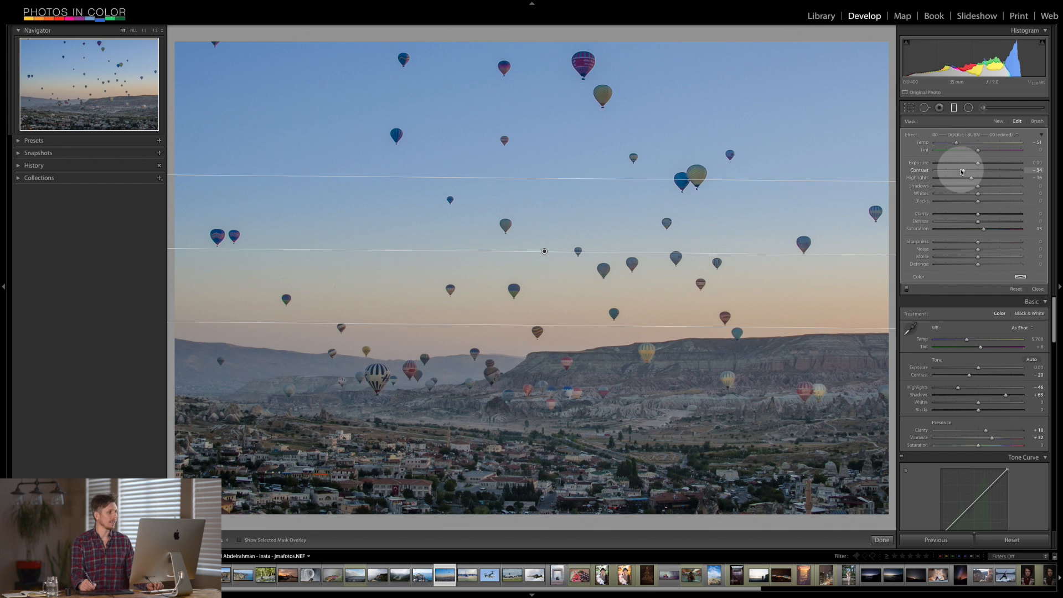
pyautogui.moveTo(962, 171); pyautogui.dragTo(960, 171)
# Step: Draw a second graduated filter from the horizon upward over the sky, with Temp 41 and Contrast -15
pyautogui.moveTo(525, 336); pyautogui.dragTo(529, 185)
pyautogui.moveTo(958, 143); pyautogui.dragTo(993, 146)
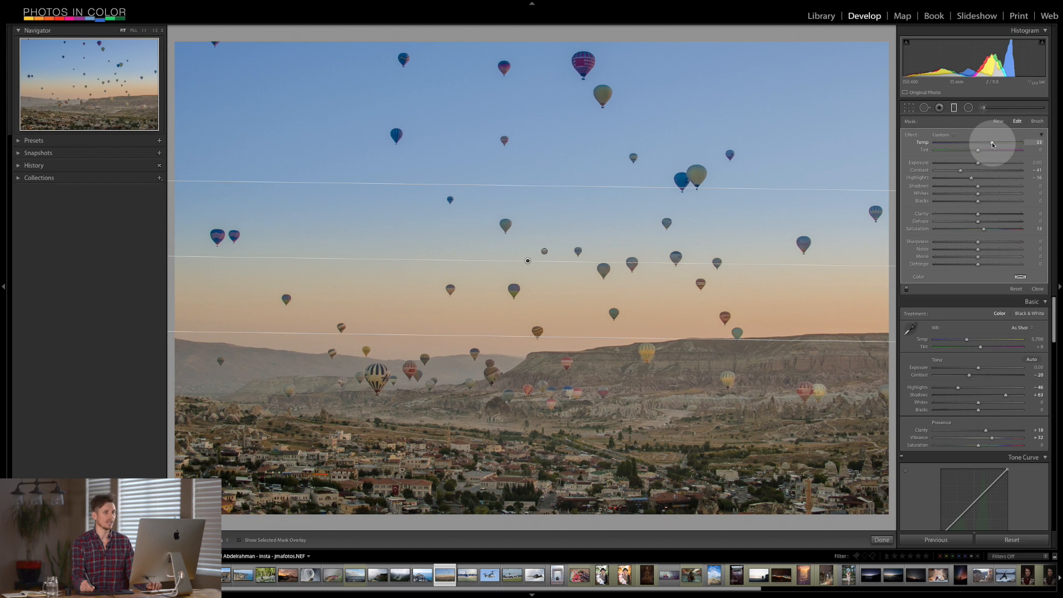
pyautogui.moveTo(996, 145); pyautogui.dragTo(983, 177)
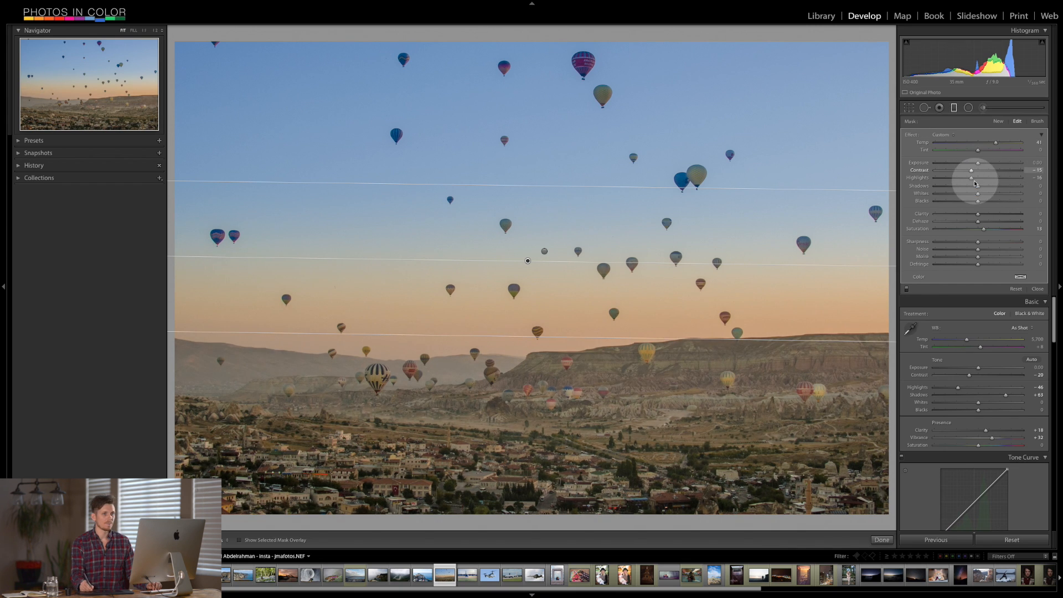
# Step: With the filter's eraser at Feather 100 and Flow 100, remove the warm filter from the town and foreground, then compare before and after
pyautogui.click(1038, 120)
pyautogui.click(1022, 288)
pyautogui.scroll(8, 789, 461)
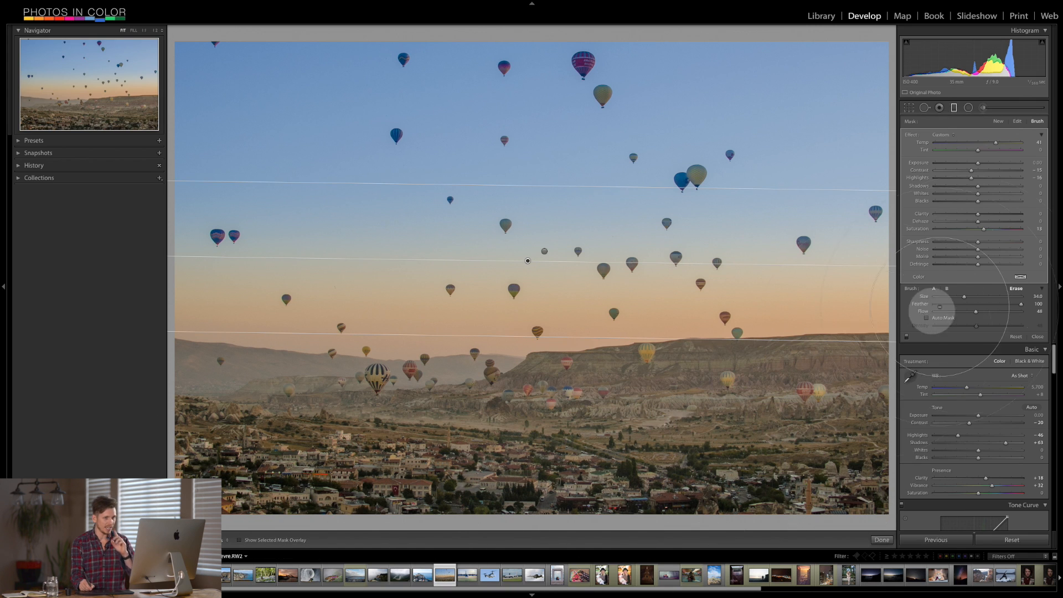
pyautogui.click(1029, 314)
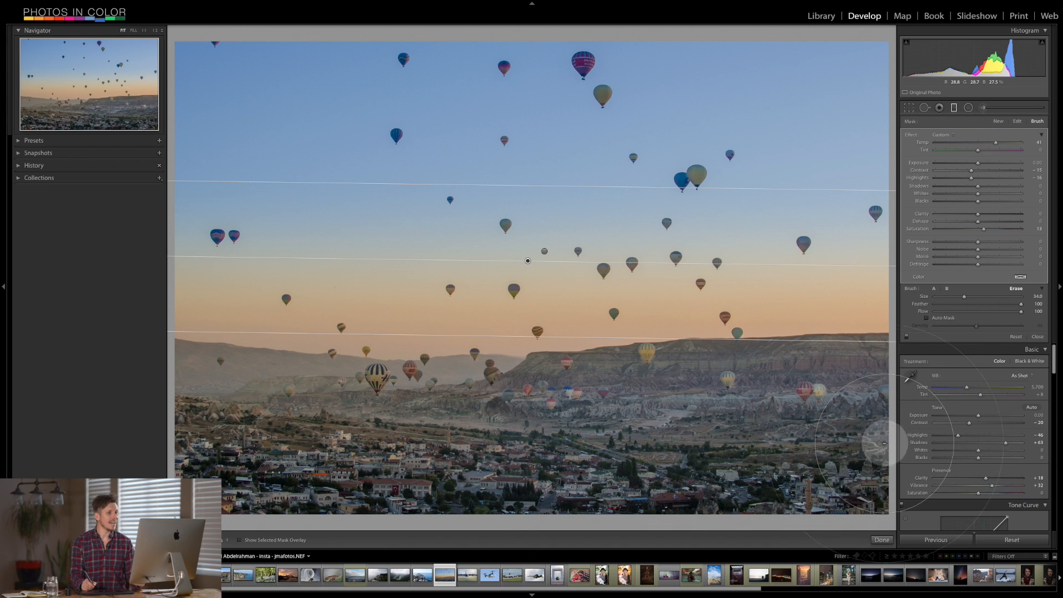
pyautogui.click(955, 107)
pyautogui.press('\\')
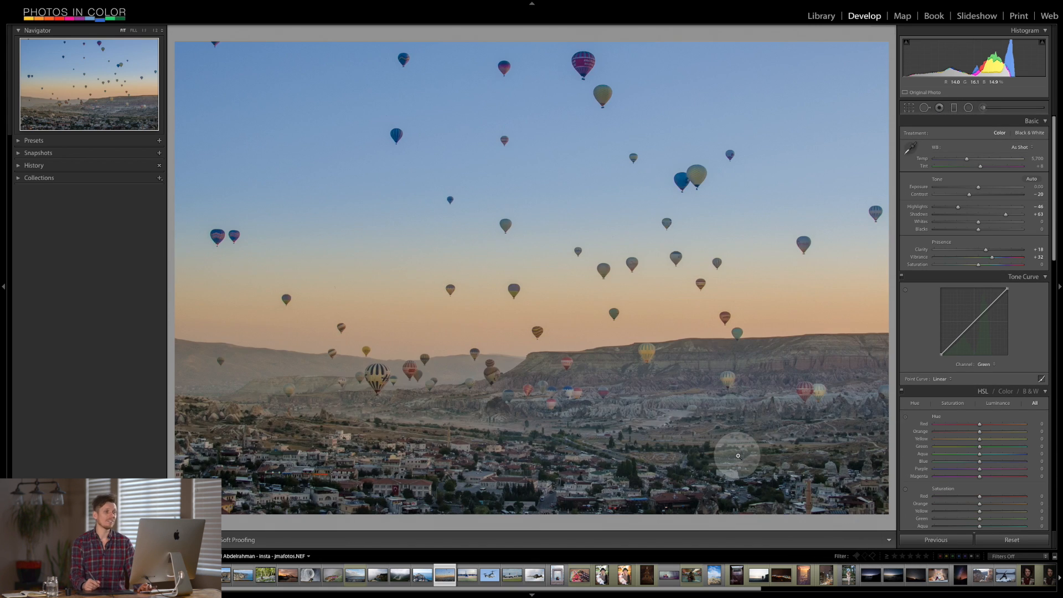
pyautogui.press('\\')
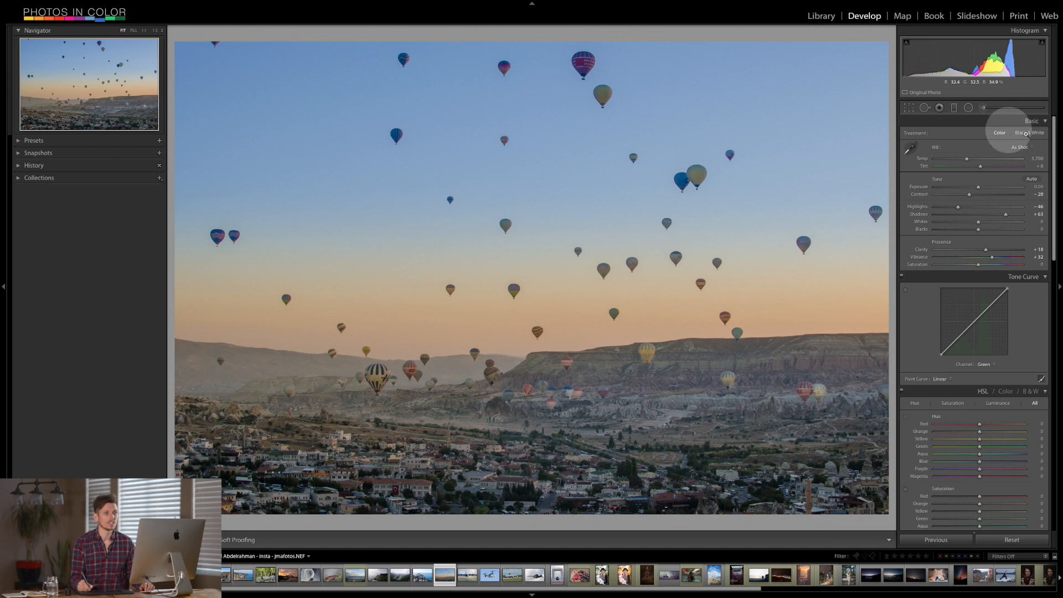
# Step: Set the HSL Luminance to Orange -7, Yellow -21, Green -12, Aqua -9, Blue -21 and Purple -10
pyautogui.moveTo(1055, 176); pyautogui.dragTo(1052, 258)
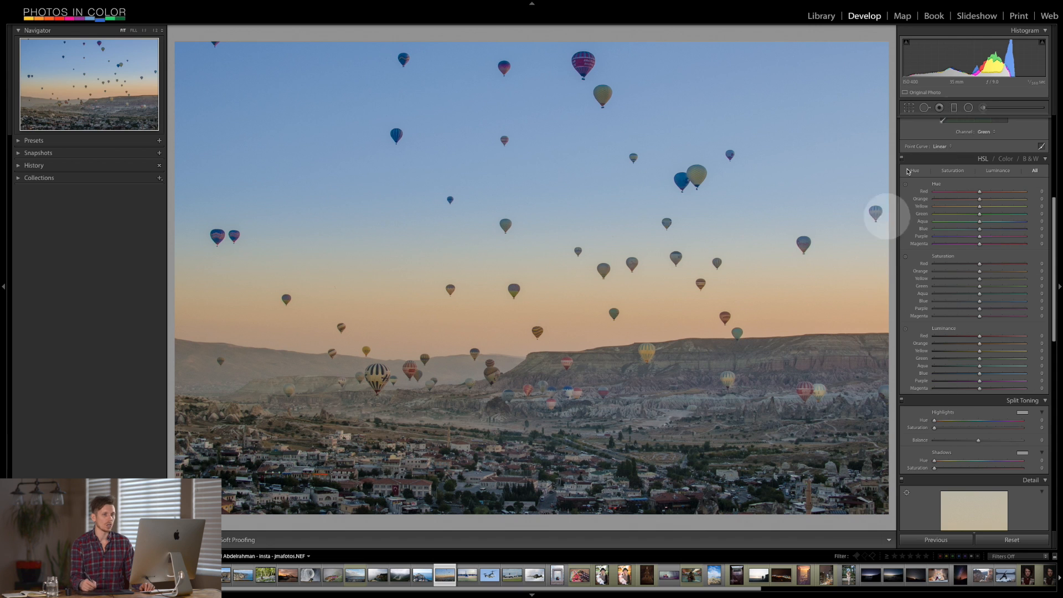
pyautogui.moveTo(979, 374); pyautogui.dragTo(967, 377)
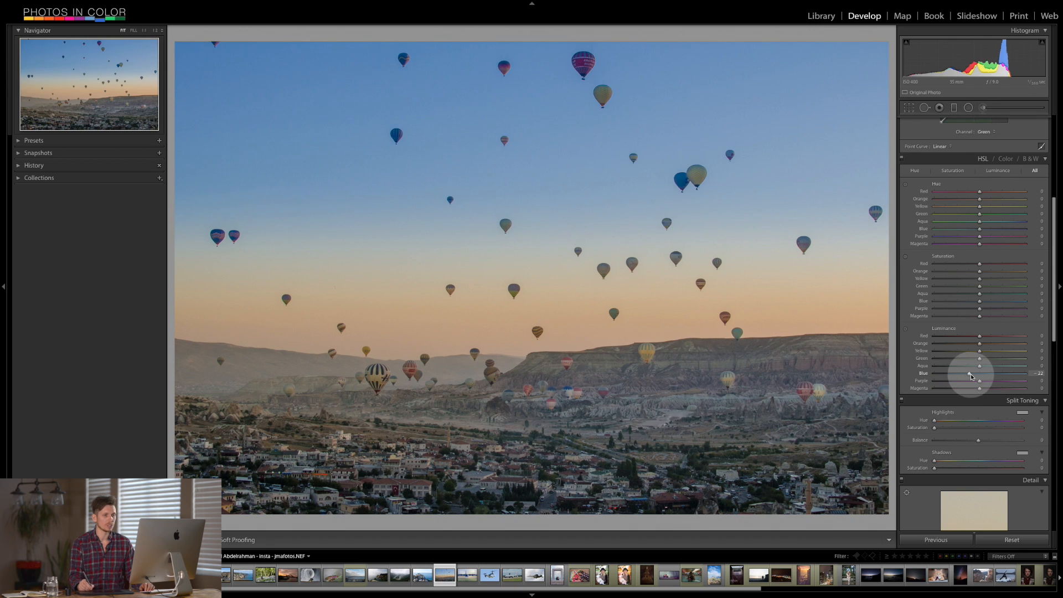
pyautogui.moveTo(980, 351); pyautogui.dragTo(967, 353)
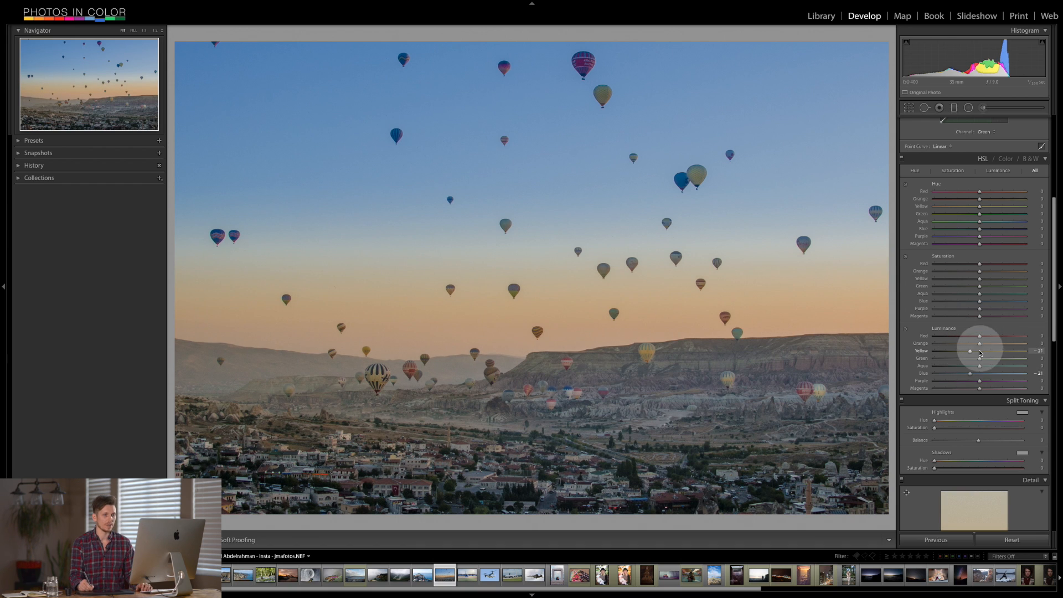
pyautogui.moveTo(974, 360); pyautogui.dragTo(974, 359)
pyautogui.moveTo(980, 366); pyautogui.dragTo(977, 367)
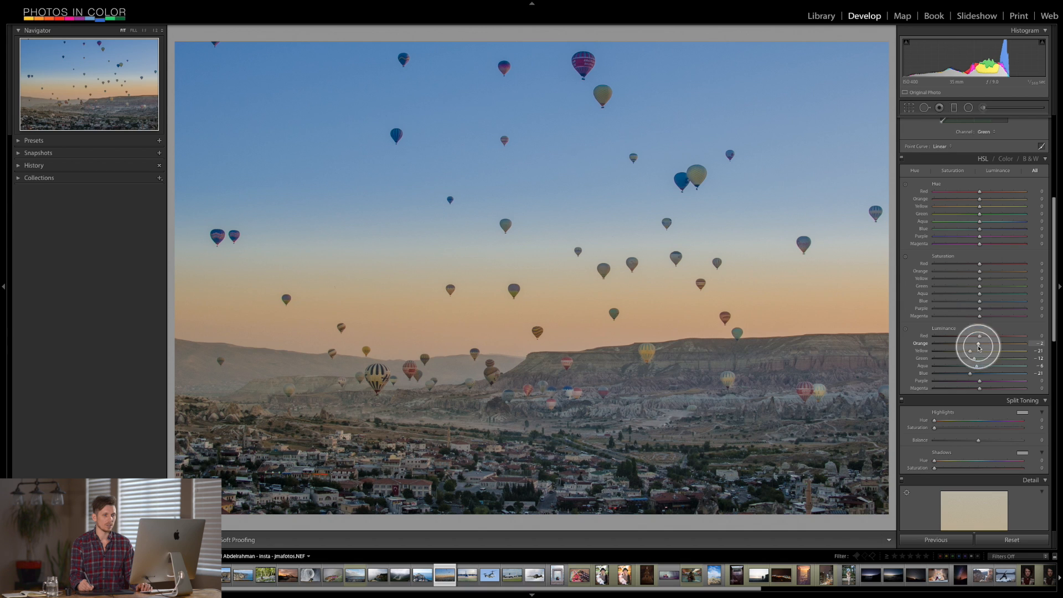
pyautogui.moveTo(977, 366); pyautogui.dragTo(979, 383)
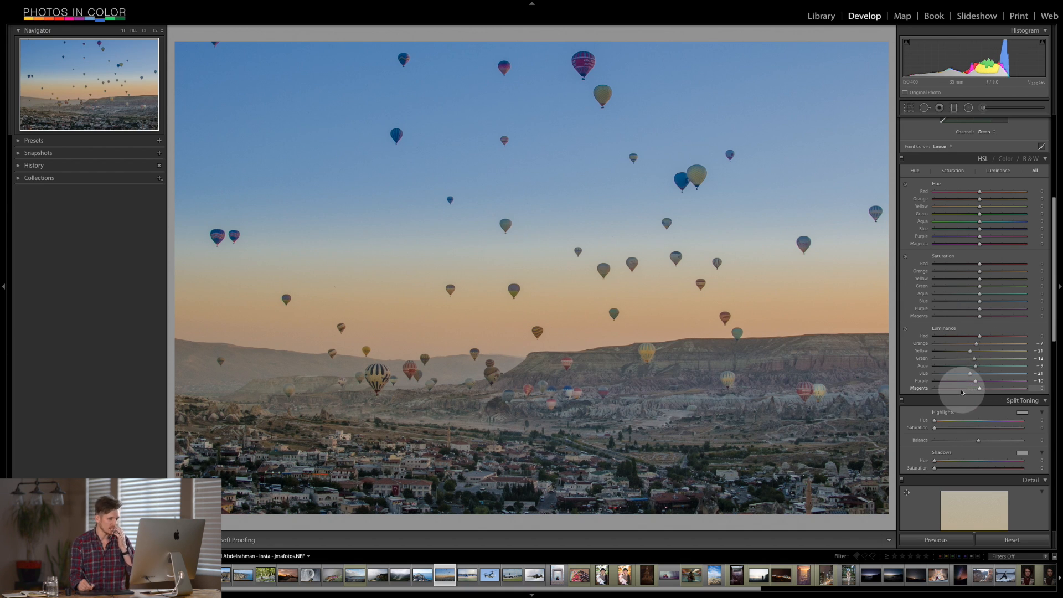
# Step: Apply split toning with highlights Hue 10 and Saturation 7, shadows Hue 19 and Saturation 17, and Balance +62
pyautogui.moveTo(1054, 315); pyautogui.dragTo(1052, 345)
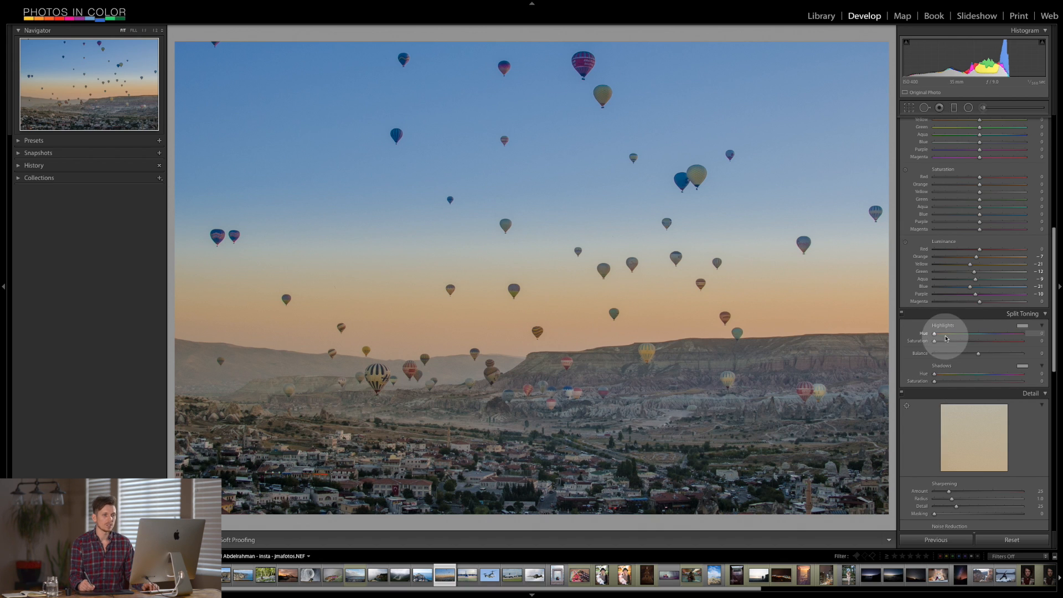
pyautogui.moveTo(937, 337); pyautogui.dragTo(948, 383)
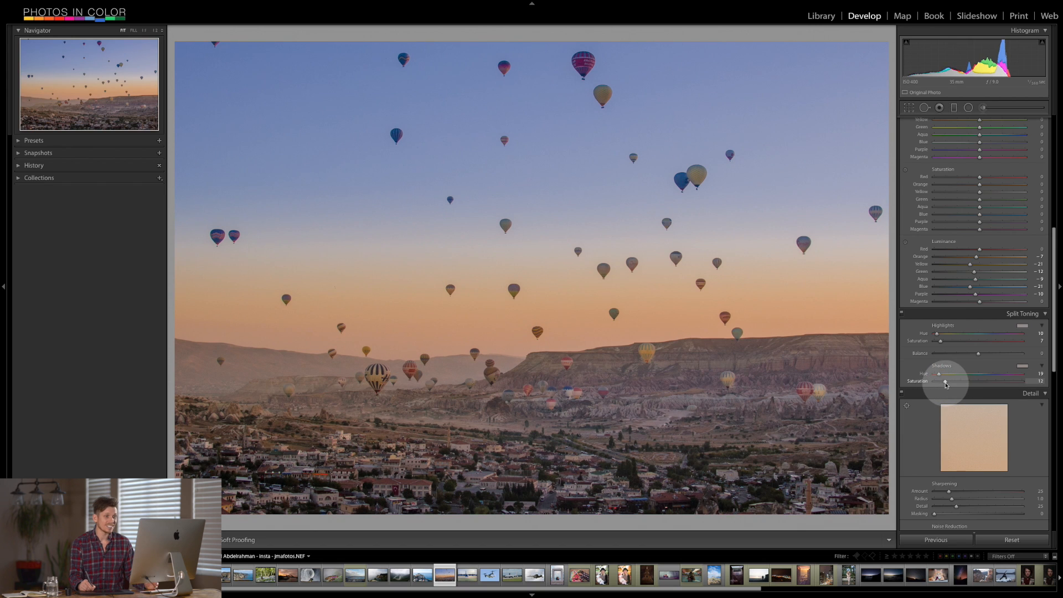
pyautogui.moveTo(949, 383); pyautogui.dragTo(1005, 354)
# Step: Shift the split toning highlights to Hue 338 and Saturation 12, and raise the Balance to +79
pyautogui.moveTo(946, 337); pyautogui.dragTo(992, 337)
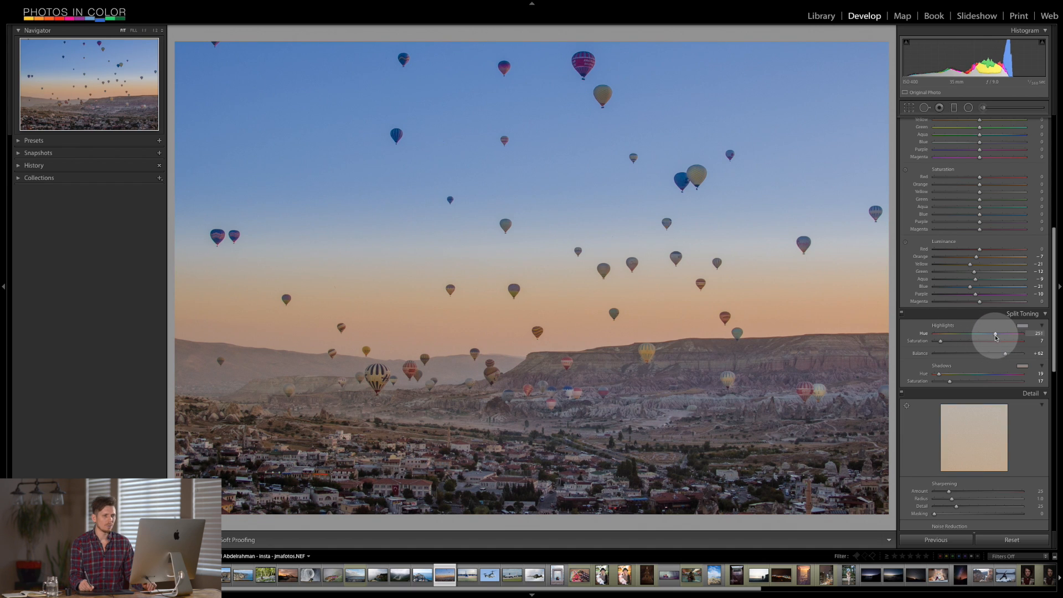
pyautogui.moveTo(1009, 336); pyautogui.dragTo(1011, 336)
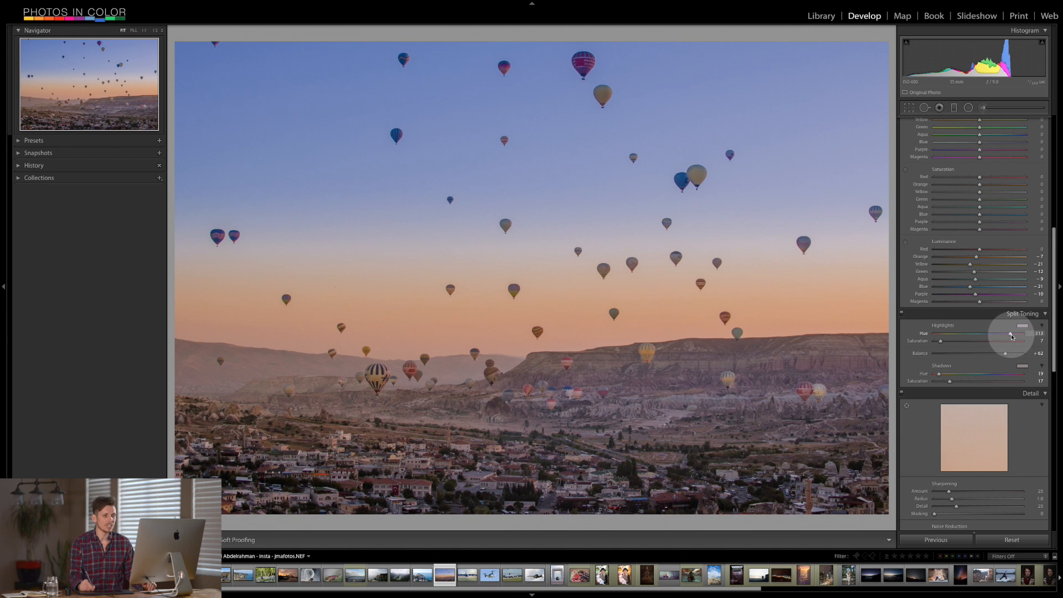
pyautogui.moveTo(1012, 336); pyautogui.dragTo(1009, 336)
pyautogui.moveTo(941, 341); pyautogui.dragTo(1003, 335)
pyautogui.moveTo(952, 341); pyautogui.dragTo(936, 346)
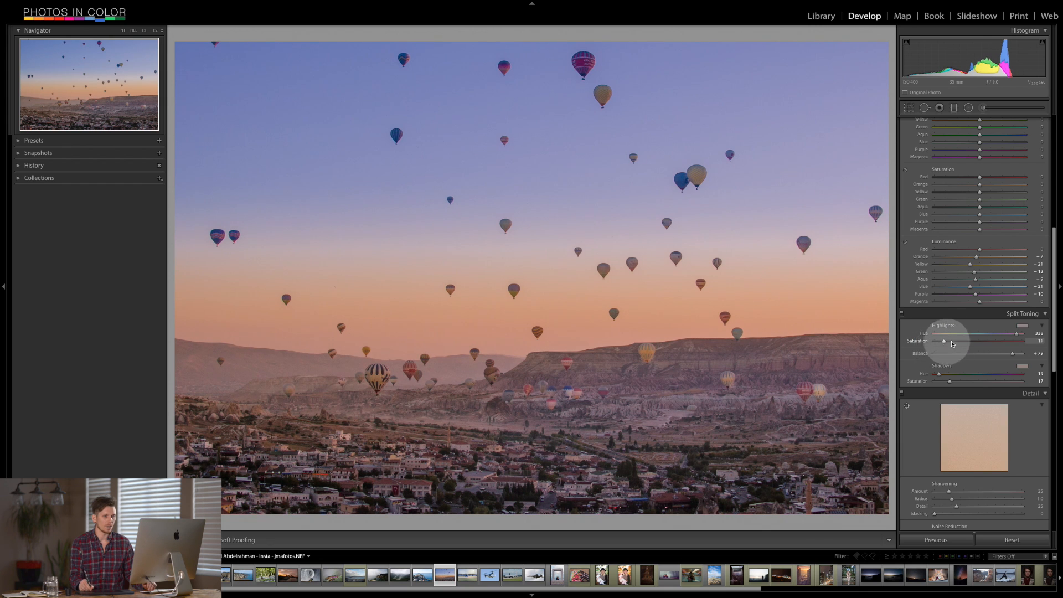
# Step: Set the split toning Balance to +41 and the shadows to Hue 16 and Saturation 23
pyautogui.moveTo(1014, 353); pyautogui.dragTo(996, 356)
pyautogui.moveTo(949, 384)
pyautogui.mouseDown()
pyautogui.moveTo(986, 384)
pyautogui.moveTo(961, 383)
pyautogui.mouseUp()
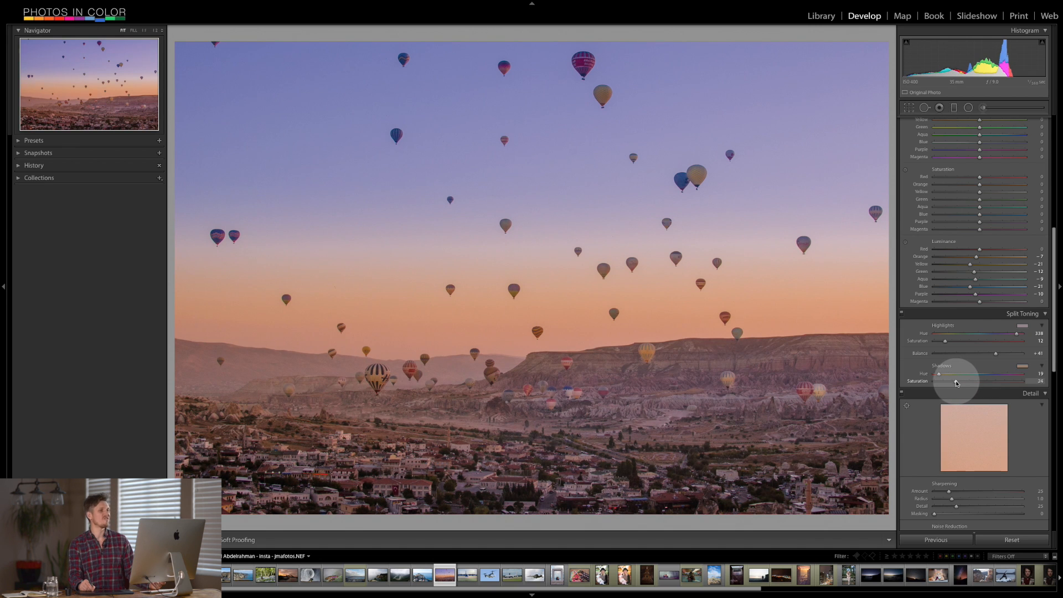
pyautogui.moveTo(939, 374); pyautogui.dragTo(937, 374)
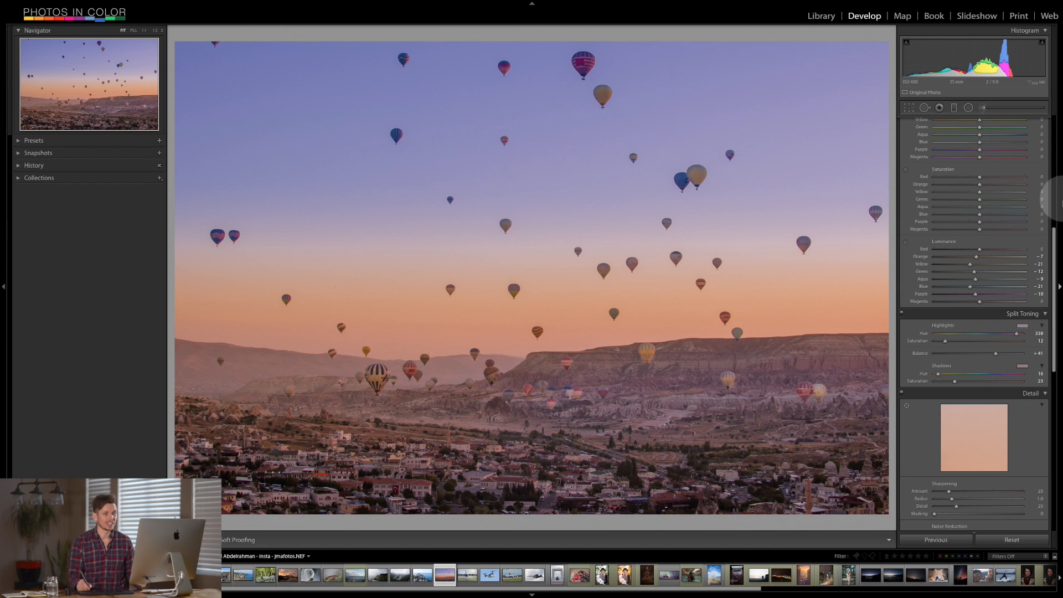
# Step: In Camera Calibration, set the Red Primary Hue to +11, Green Primary Hue to about +30 and Shadows Tint to +7
pyautogui.moveTo(1051, 261); pyautogui.dragTo(1061, 490)
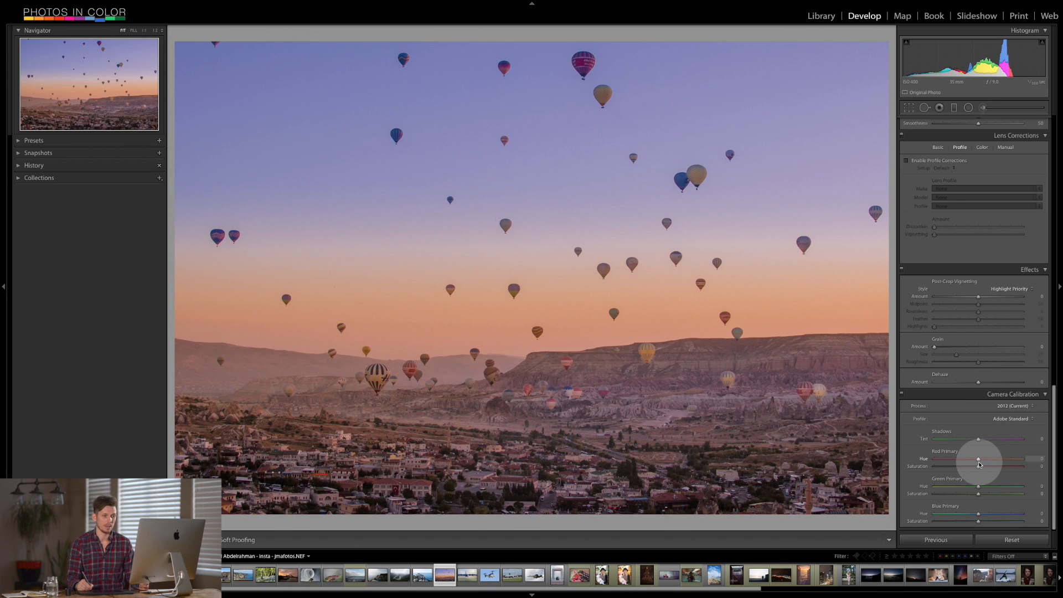
pyautogui.moveTo(978, 461)
pyautogui.mouseDown()
pyautogui.moveTo(957, 451)
pyautogui.moveTo(1016, 444)
pyautogui.moveTo(922, 450)
pyautogui.moveTo(979, 463)
pyautogui.mouseUp()
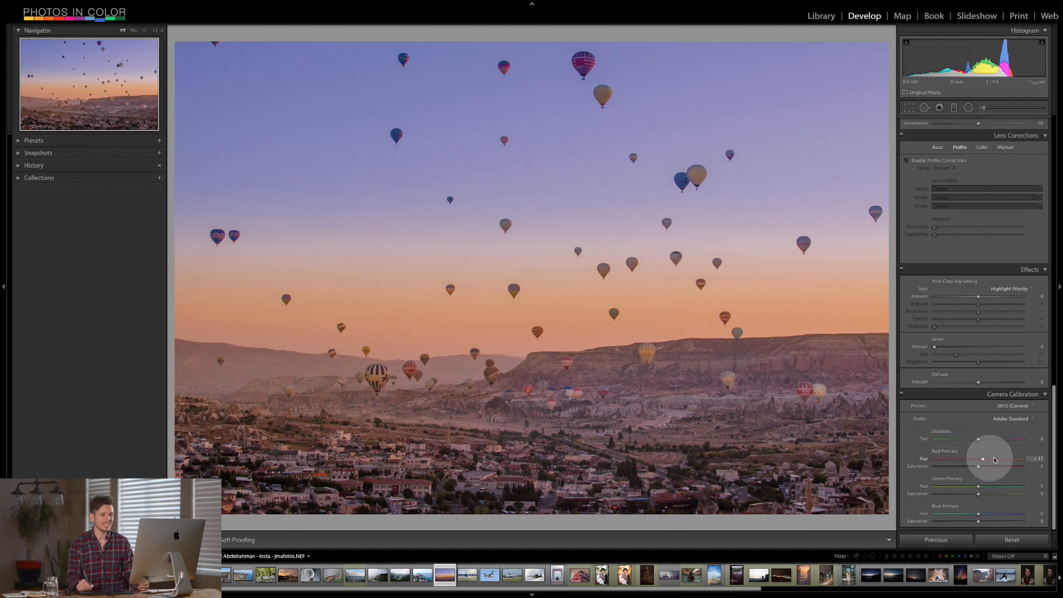
pyautogui.moveTo(979, 487)
pyautogui.mouseDown()
pyautogui.moveTo(926, 487)
pyautogui.moveTo(1004, 487)
pyautogui.moveTo(992, 489)
pyautogui.mouseUp()
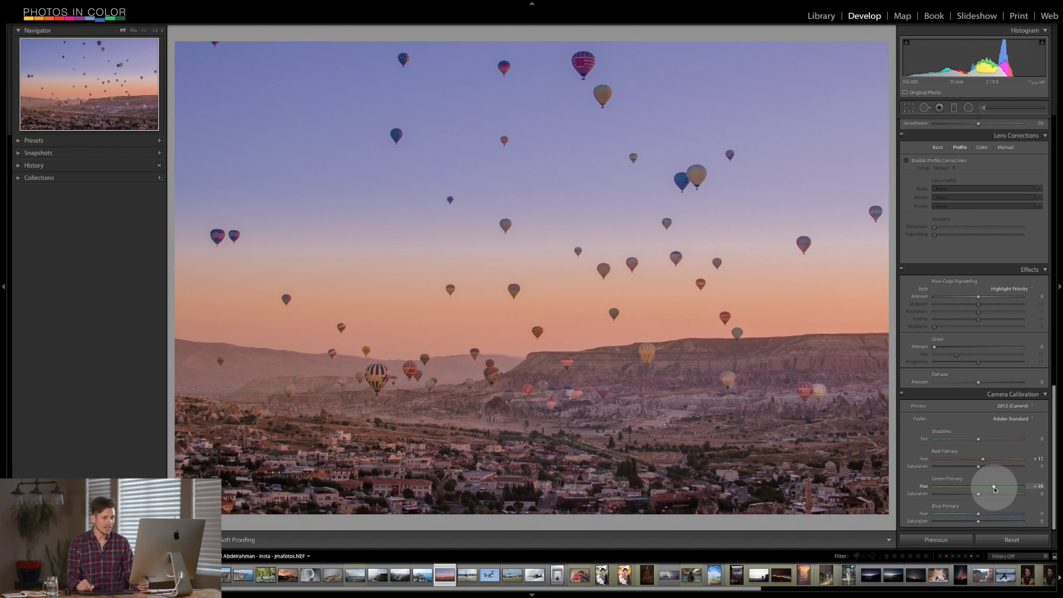
pyautogui.moveTo(996, 490); pyautogui.dragTo(991, 488)
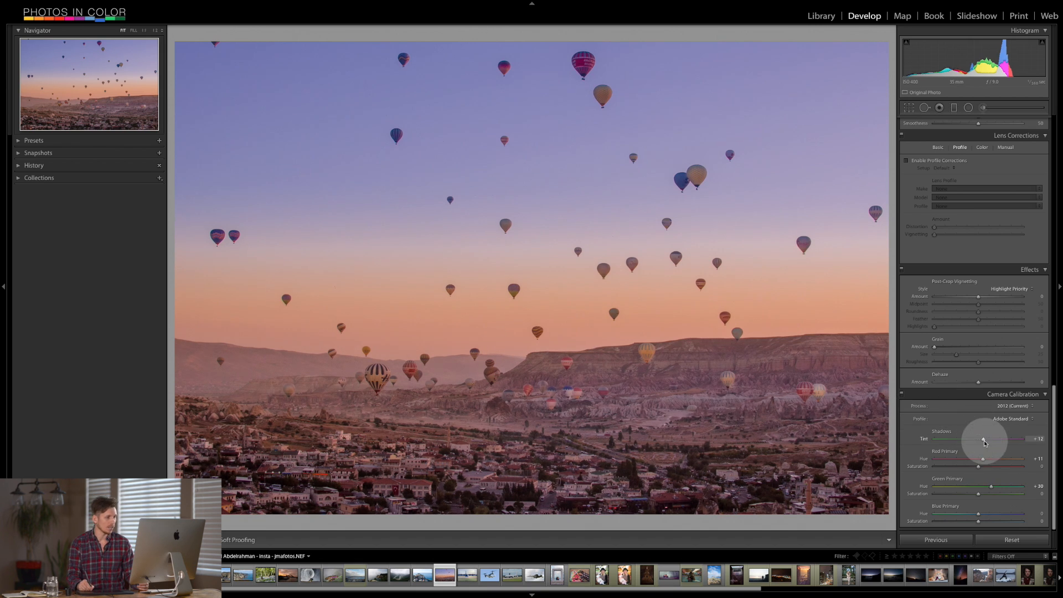
pyautogui.moveTo(984, 442); pyautogui.dragTo(981, 443)
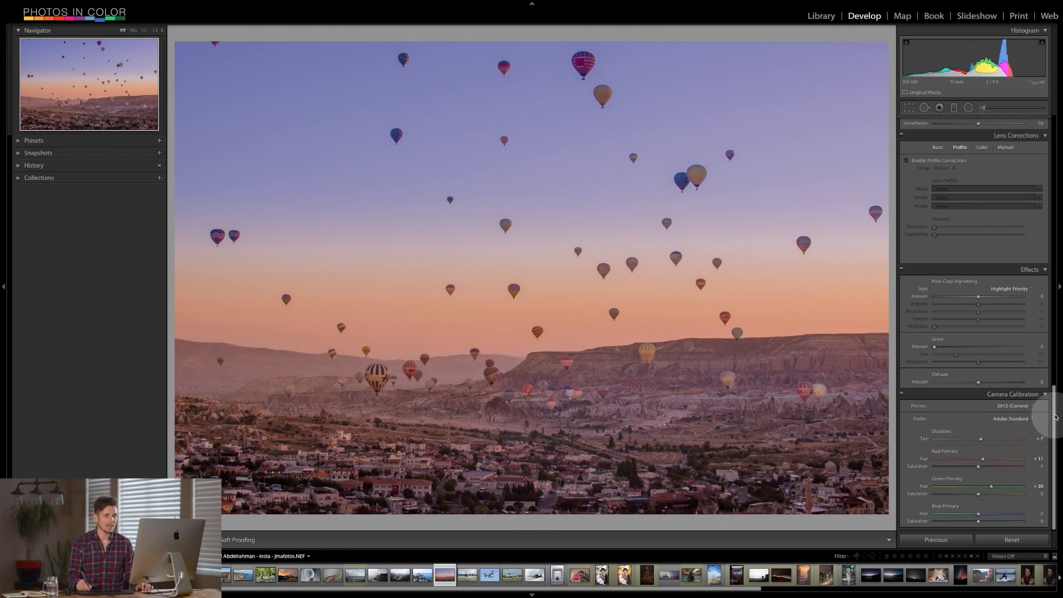
# Step: On the tone curve's Red channel, add three points that hold the shadows and midtones and slightly raise the highlights
pyautogui.scroll(15, 1052, 398)
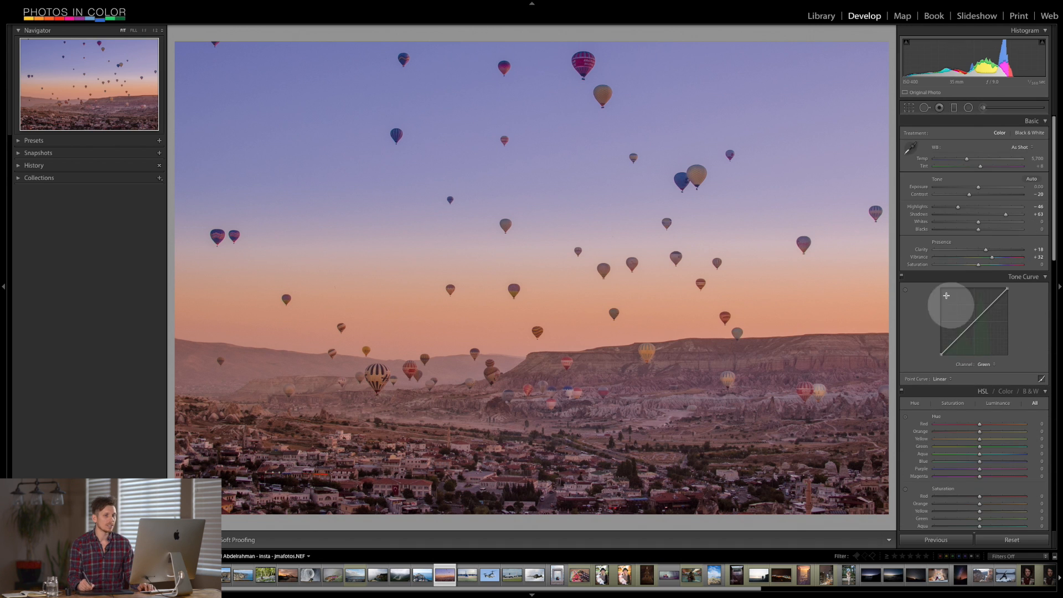
pyautogui.click(987, 364)
pyautogui.click(988, 358)
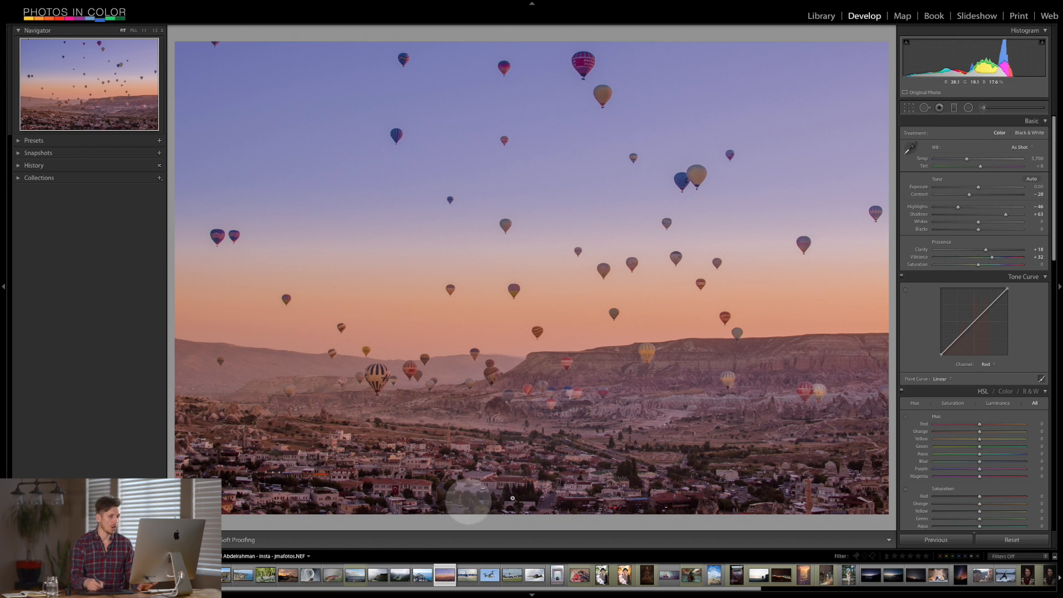
pyautogui.click(973, 324)
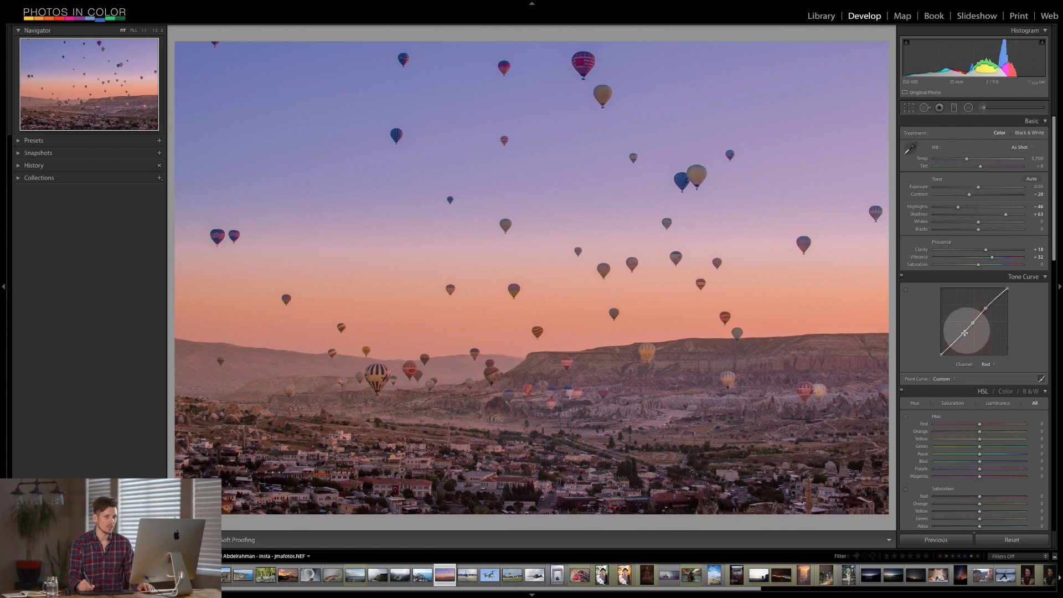
# Step: On the tone curve's Blue channel, anchor the midtones and deep shadows, lift the black point slightly, and compare with the tone curve off
pyautogui.click(986, 364)
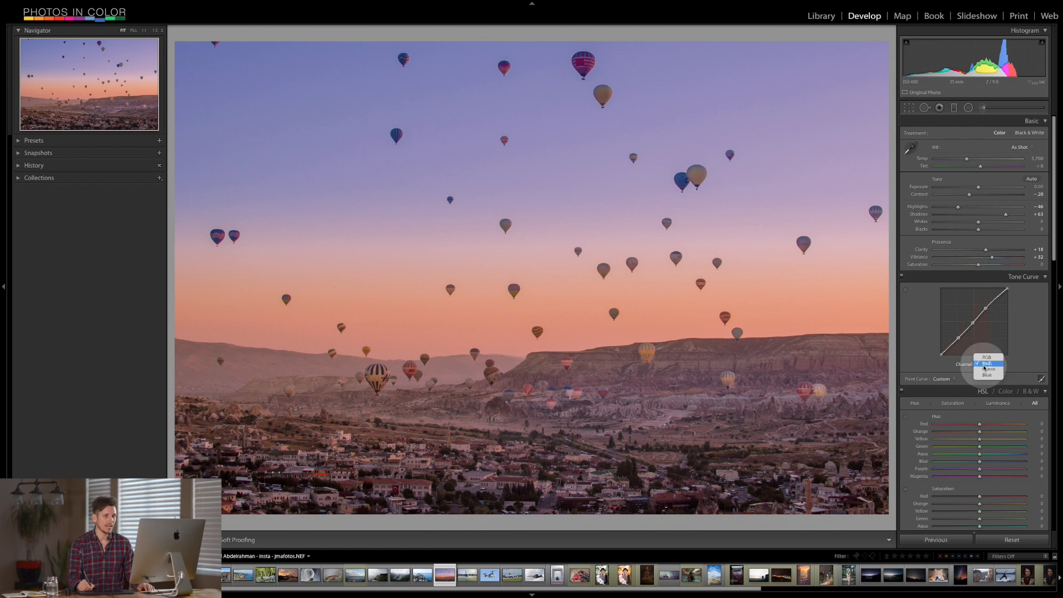
pyautogui.click(993, 376)
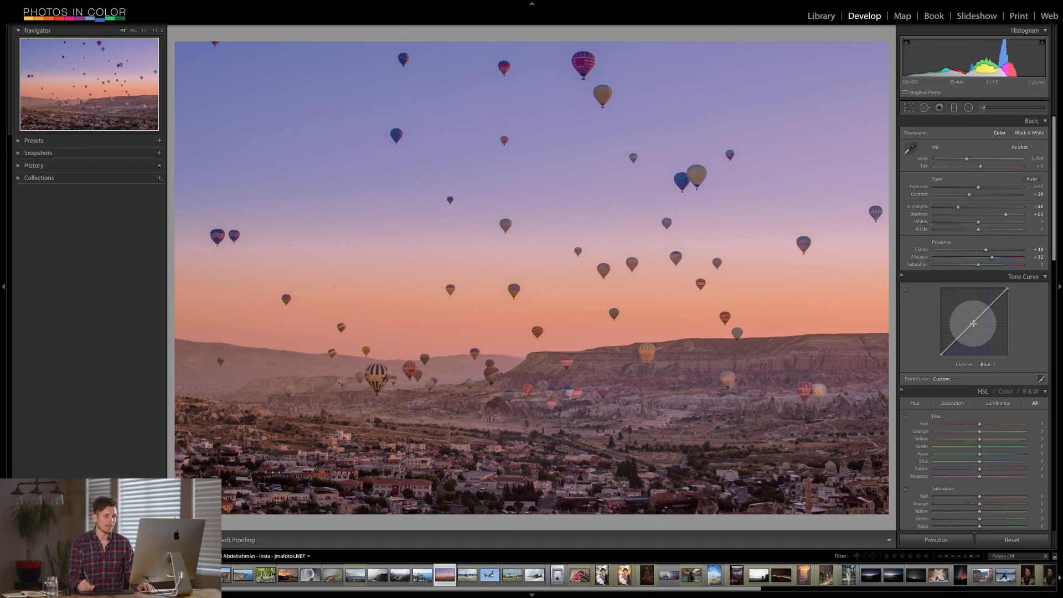
pyautogui.click(942, 354)
pyautogui.moveTo(941, 353); pyautogui.dragTo(940, 343)
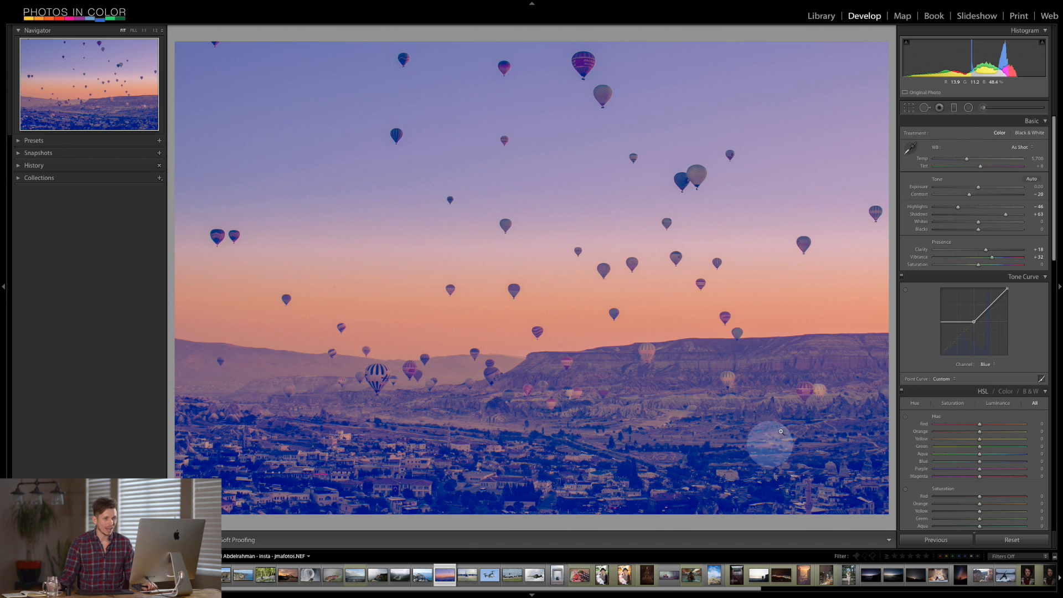
pyautogui.moveTo(945, 321); pyautogui.dragTo(945, 357)
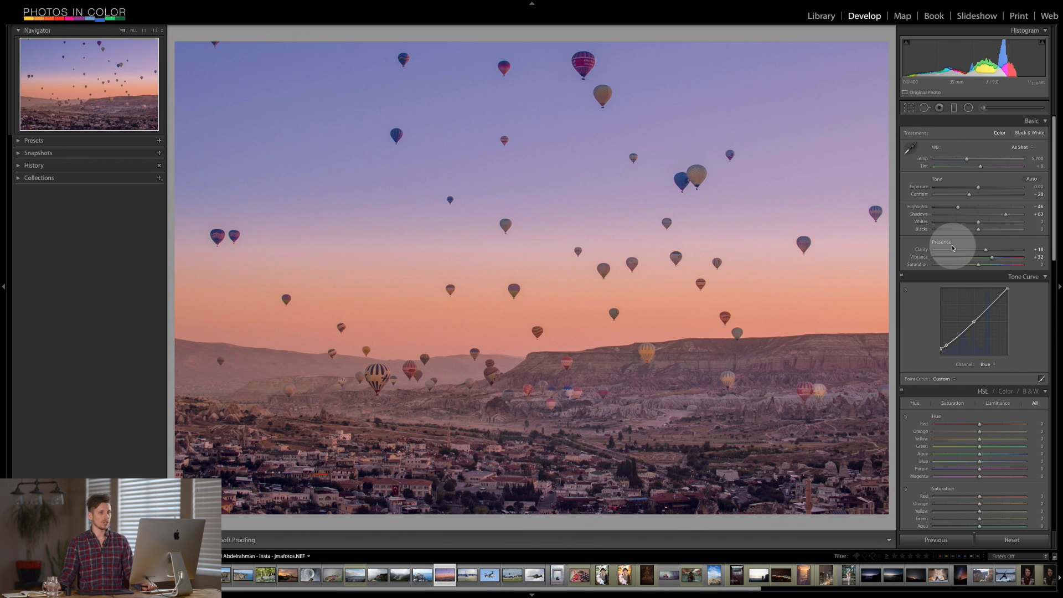
pyautogui.click(903, 277)
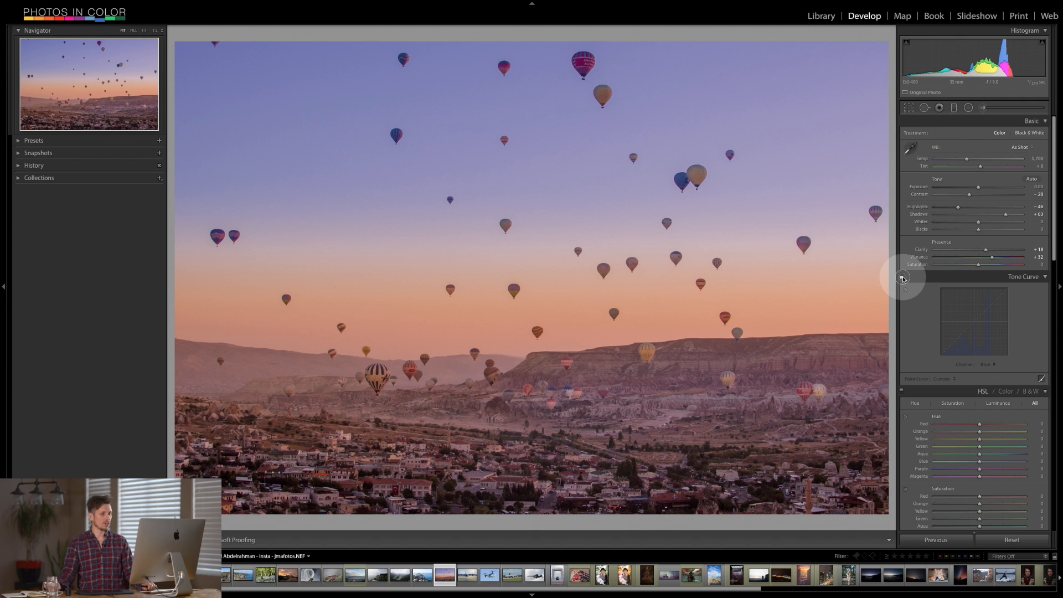
pyautogui.click(904, 277)
pyautogui.click(903, 277)
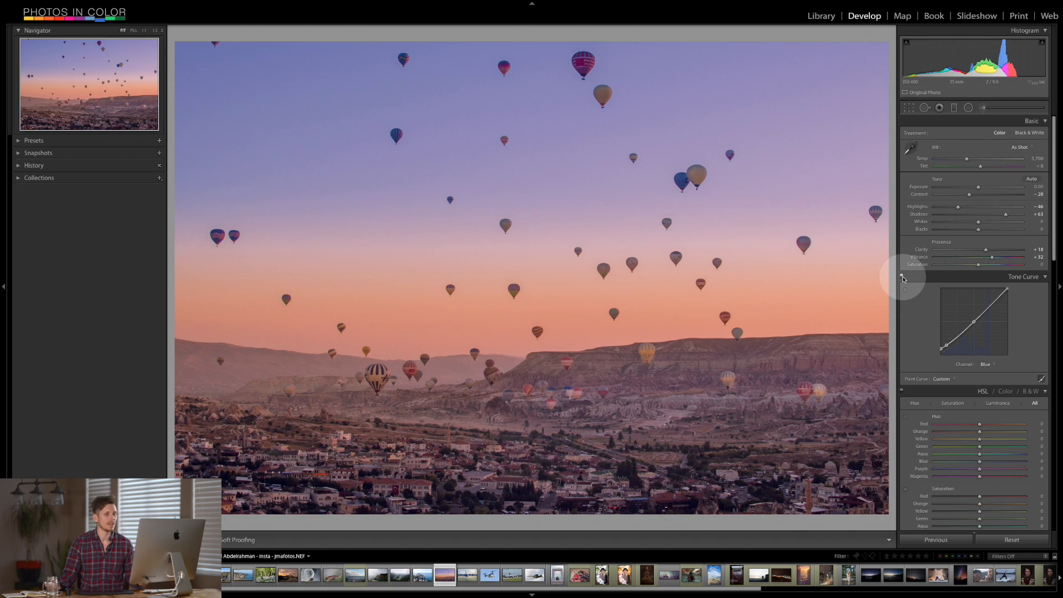
# Step: On the tone curve's RGB channel, add points that anchor the midtones and shadows and slightly raise the highlights
pyautogui.click(986, 364)
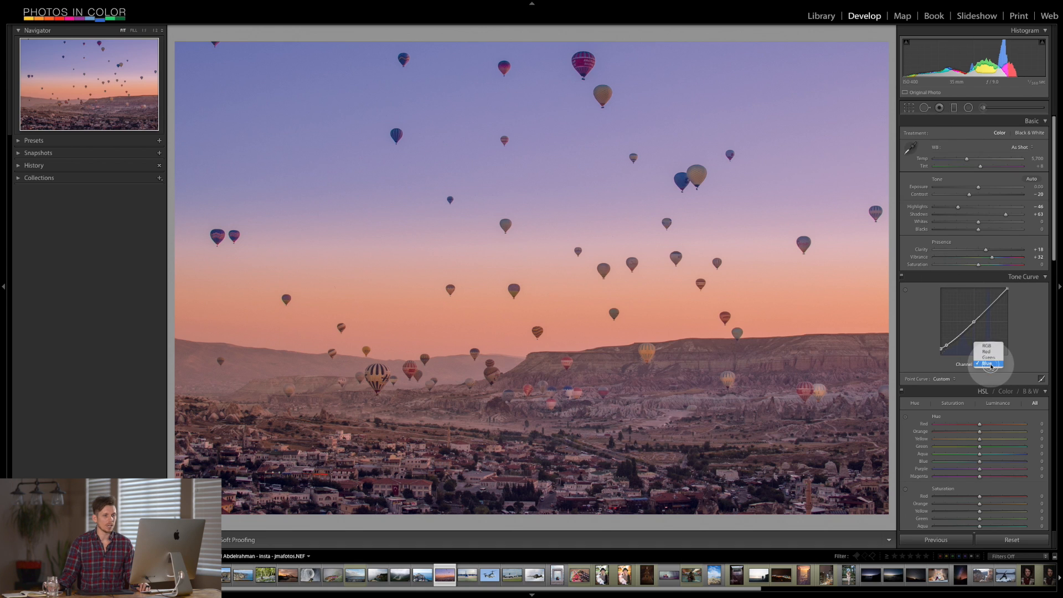
pyautogui.click(990, 348)
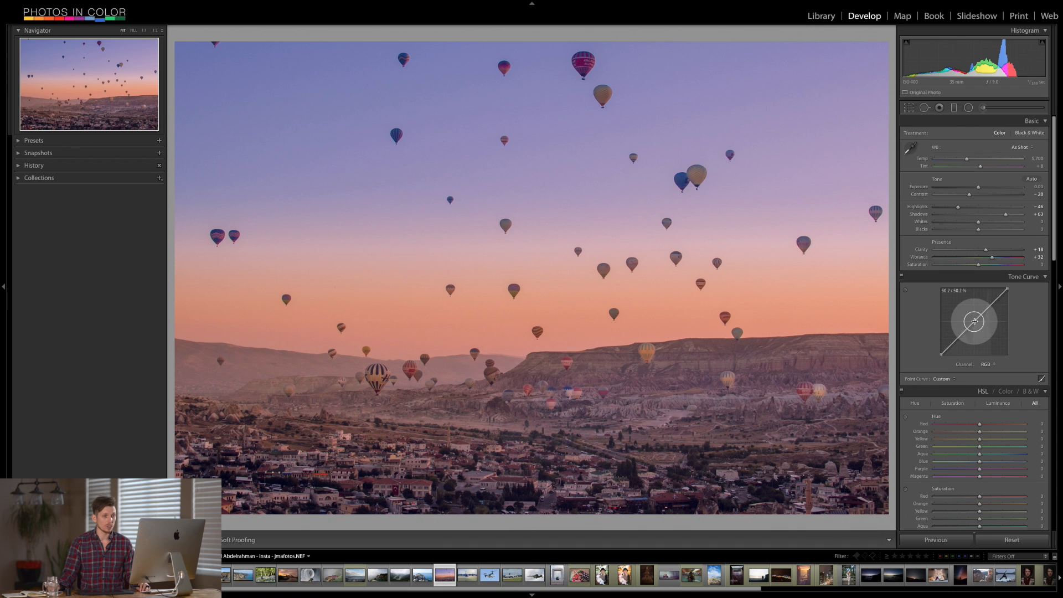
pyautogui.click(975, 321)
pyautogui.moveTo(989, 308); pyautogui.dragTo(988, 307)
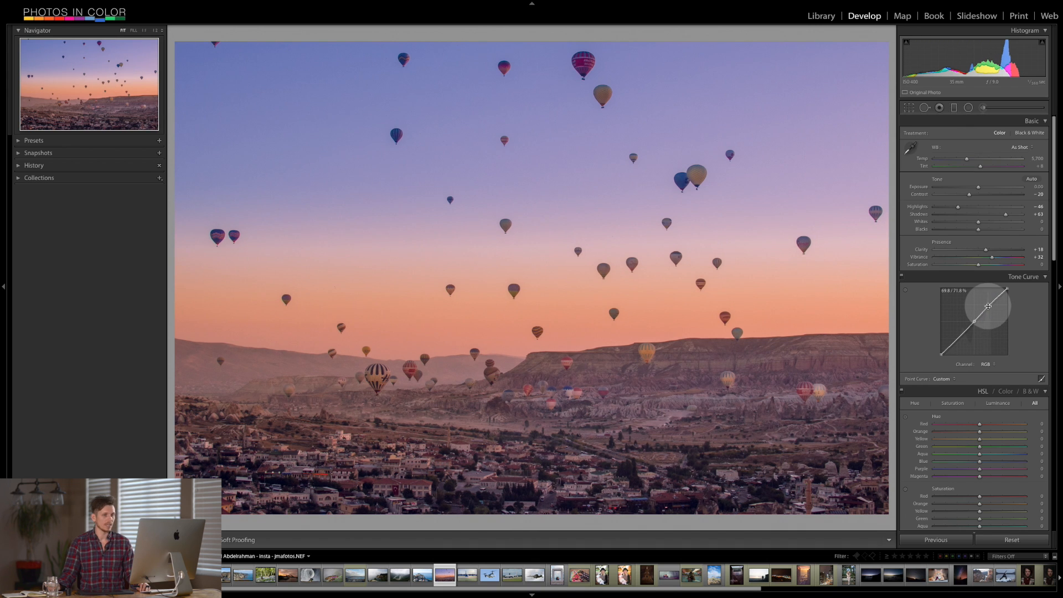
pyautogui.click(952, 342)
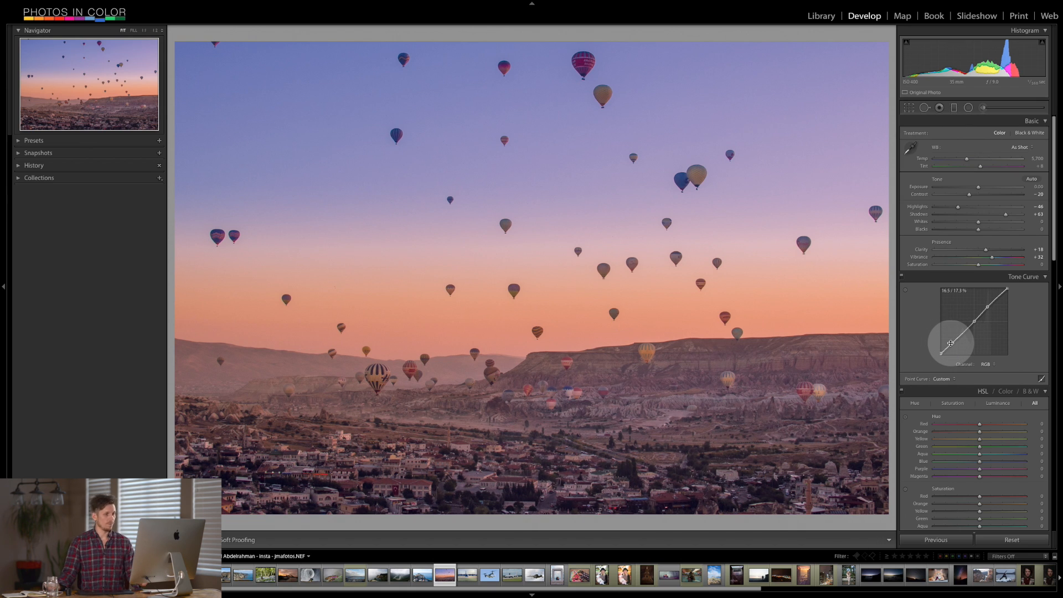
pyautogui.scroll(-5, 993, 423)
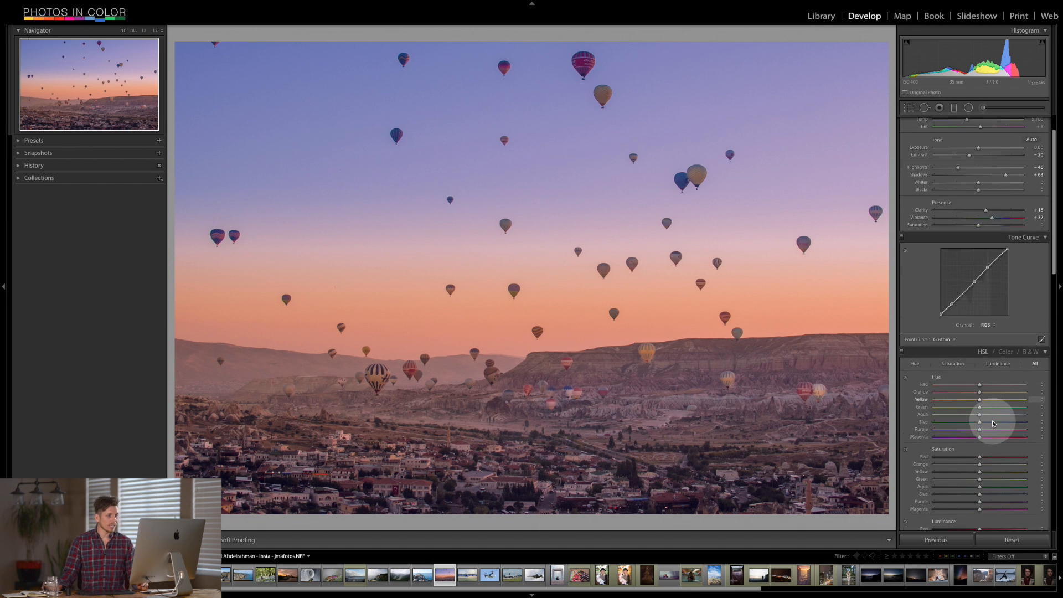
pyautogui.scroll(5, 993, 423)
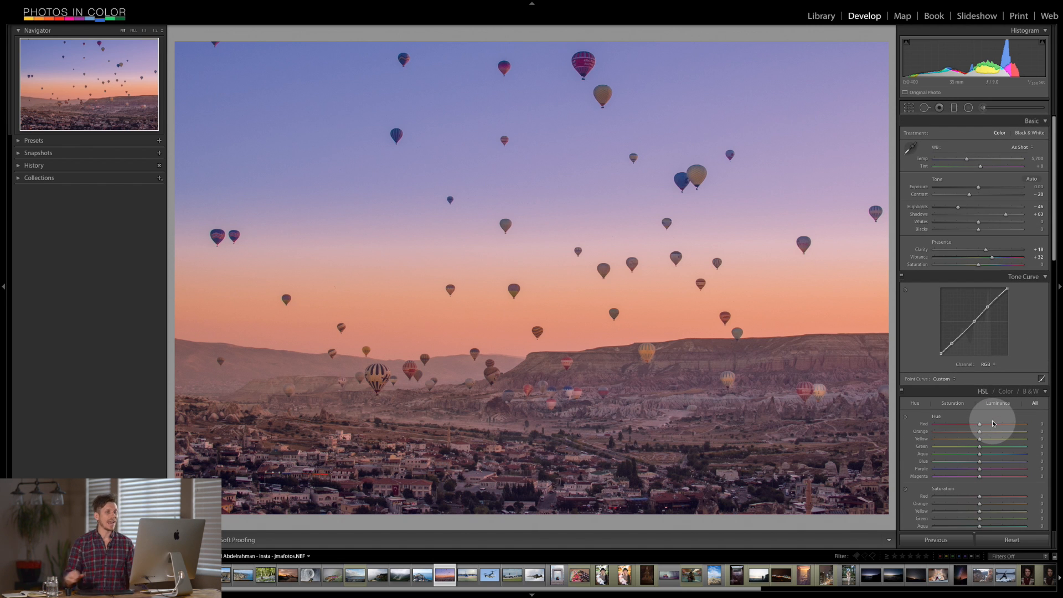
# Step: Add a frame-filling radial filter with a non-inverted mask, reset its effects, and darken the photo's corners with Exposure -0.53
pyautogui.click(969, 107)
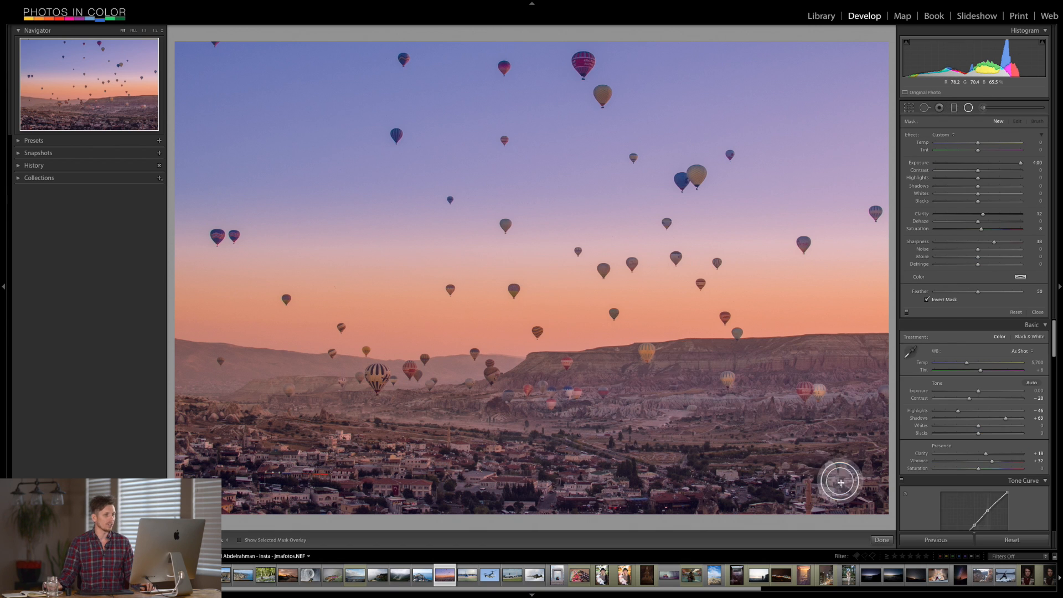
pyautogui.keyDown('ctrl'); pyautogui.doubleClick(840, 480); pyautogui.keyUp('ctrl')
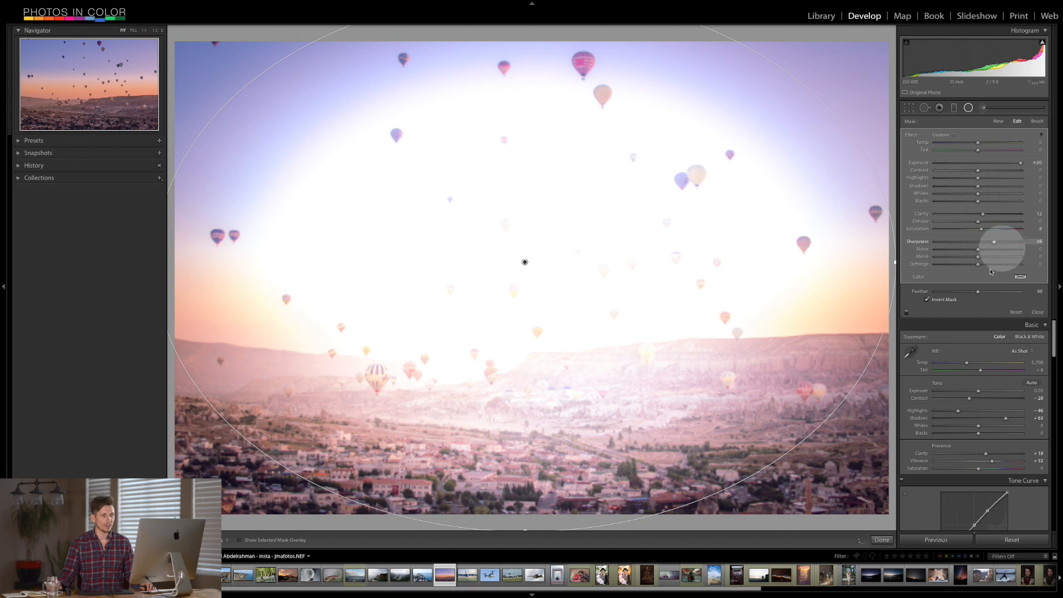
pyautogui.click(927, 301)
pyautogui.click(974, 163)
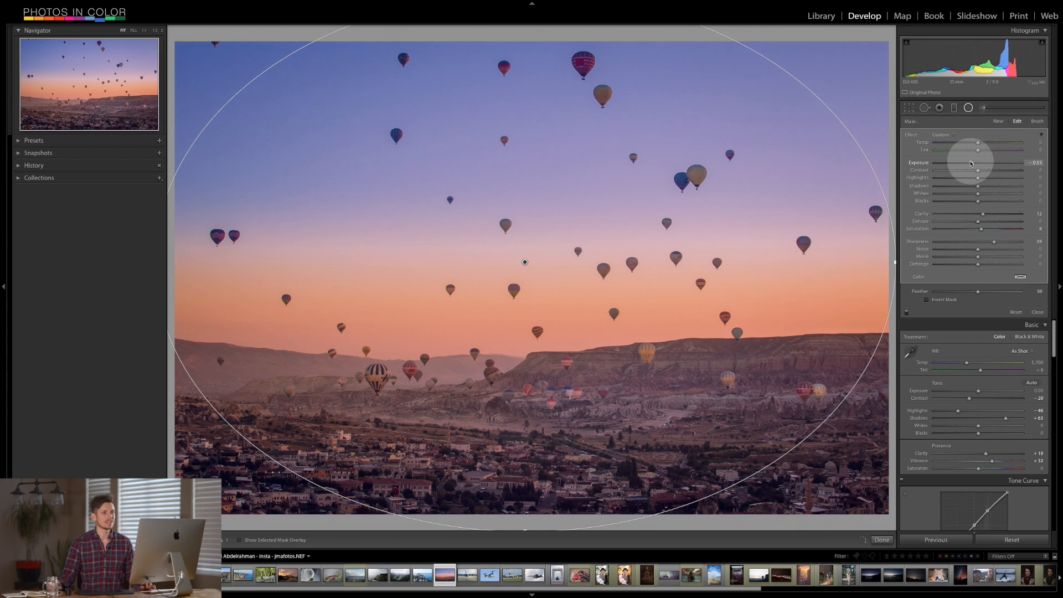
pyautogui.doubleClick(910, 135)
pyautogui.click(964, 163)
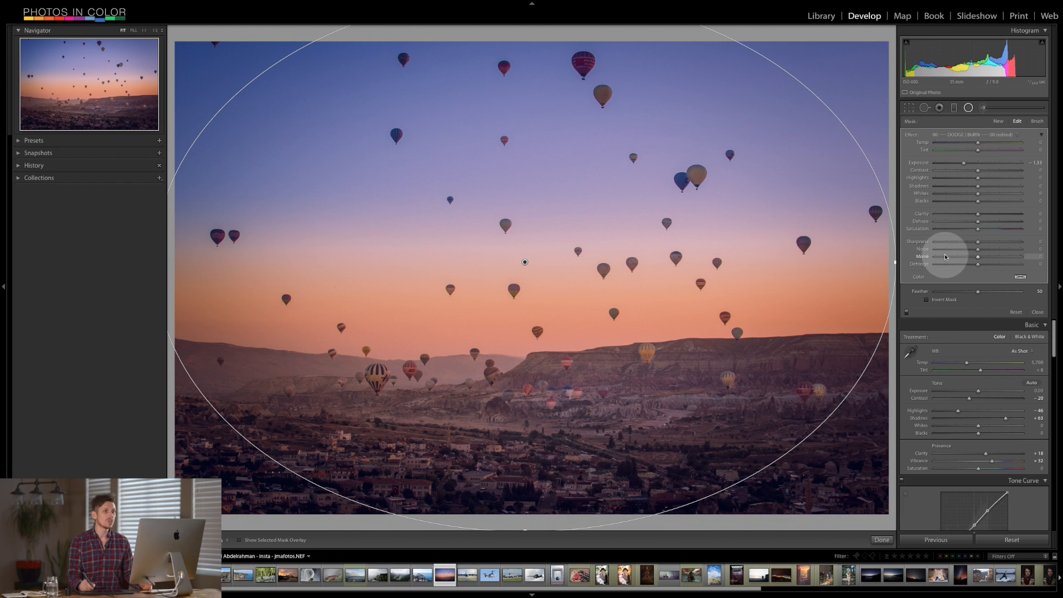
pyautogui.click(975, 163)
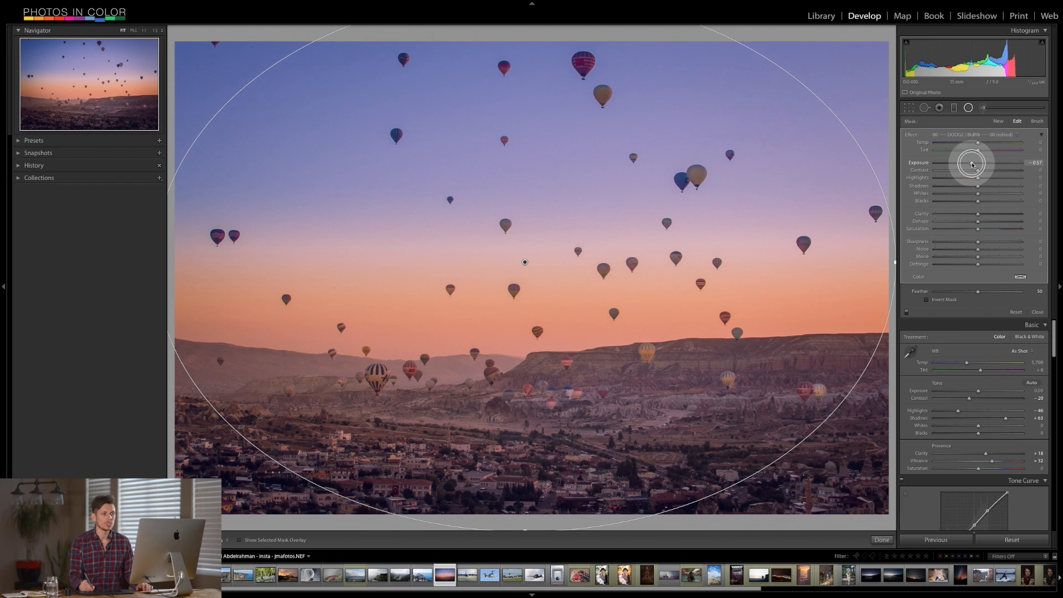
# Step: Erase the radial filter's darkening from the town across the foreground with an enlarged eraser brush
pyautogui.click(1037, 121)
pyautogui.click(1016, 289)
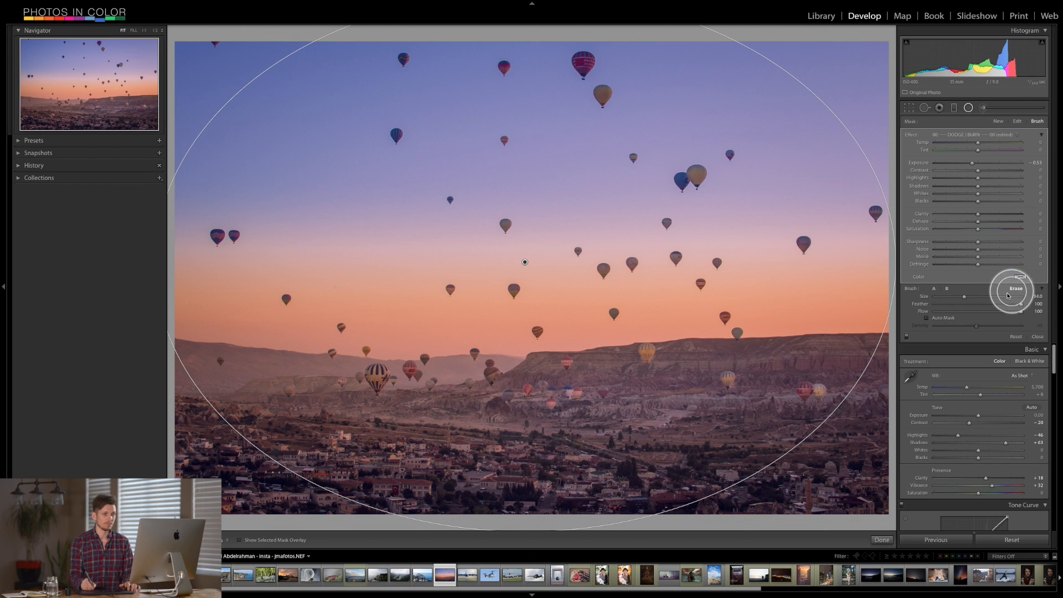
pyautogui.press(']')
pyautogui.press(']')
pyautogui.moveTo(864, 467)
pyautogui.mouseDown()
pyautogui.moveTo(893, 467)
pyautogui.moveTo(492, 513)
pyautogui.moveTo(211, 500)
pyautogui.moveTo(865, 446)
pyautogui.moveTo(496, 498)
pyautogui.moveTo(234, 489)
pyautogui.mouseUp()
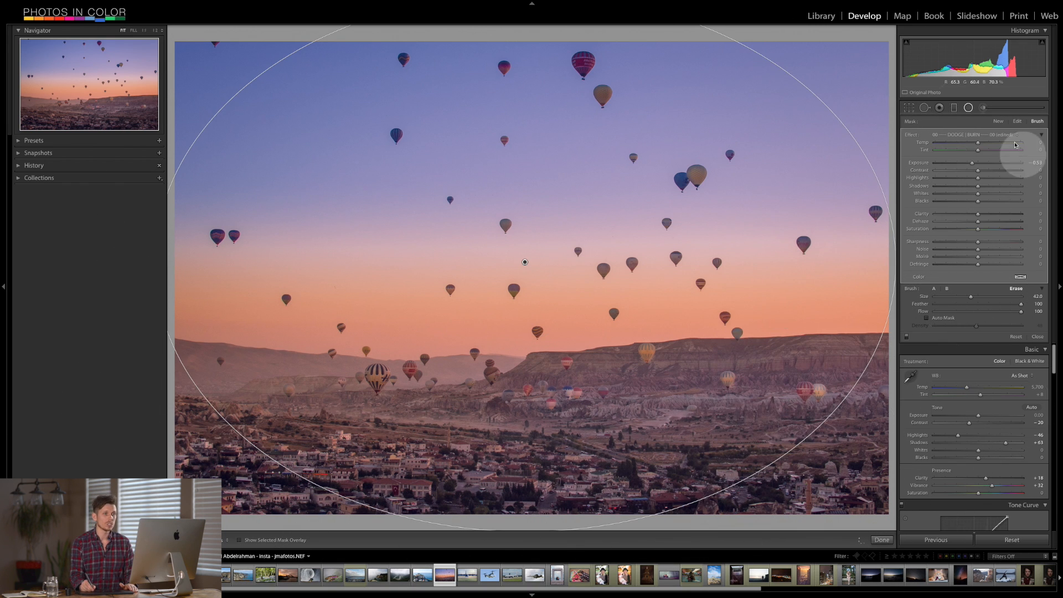
# Step: Add a graduated filter over the foreground town, reset its effects, and set its Exposure to about -0.7
pyautogui.click(955, 109)
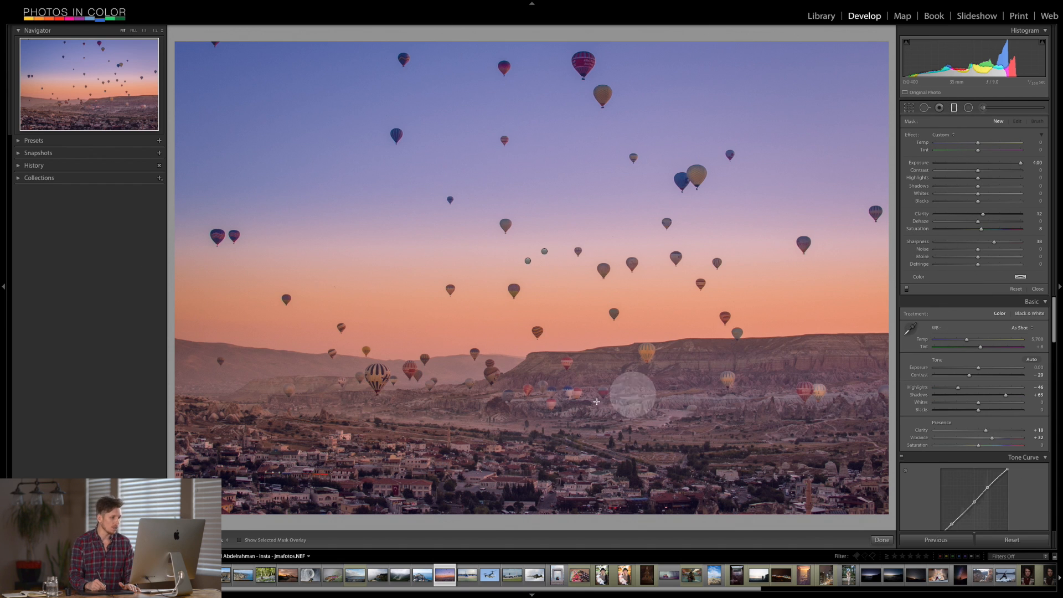
pyautogui.moveTo(527, 468); pyautogui.dragTo(526, 338)
pyautogui.moveTo(526, 403); pyautogui.dragTo(527, 467)
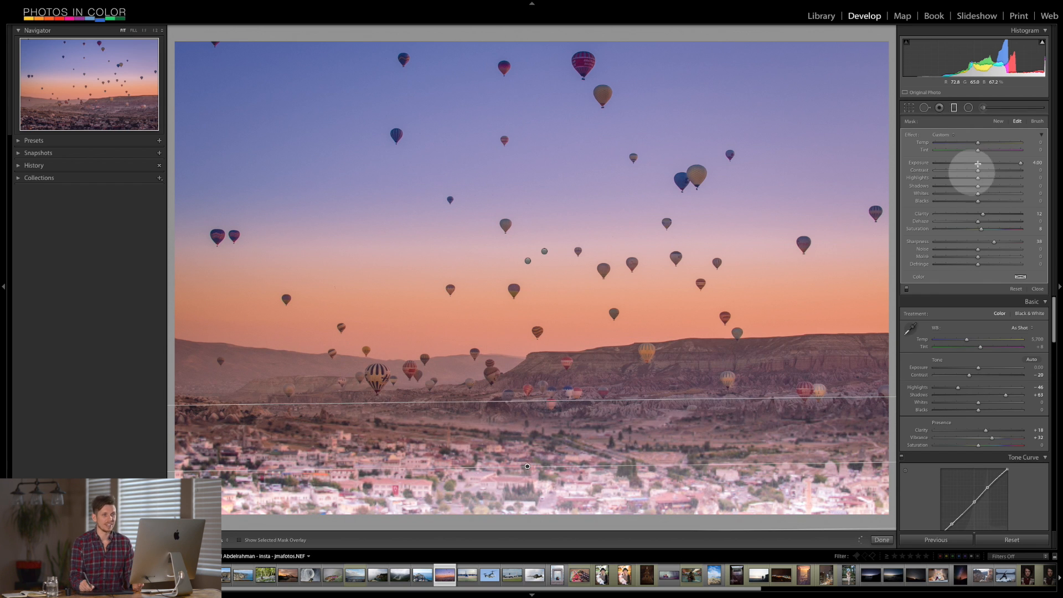
pyautogui.doubleClick(913, 136)
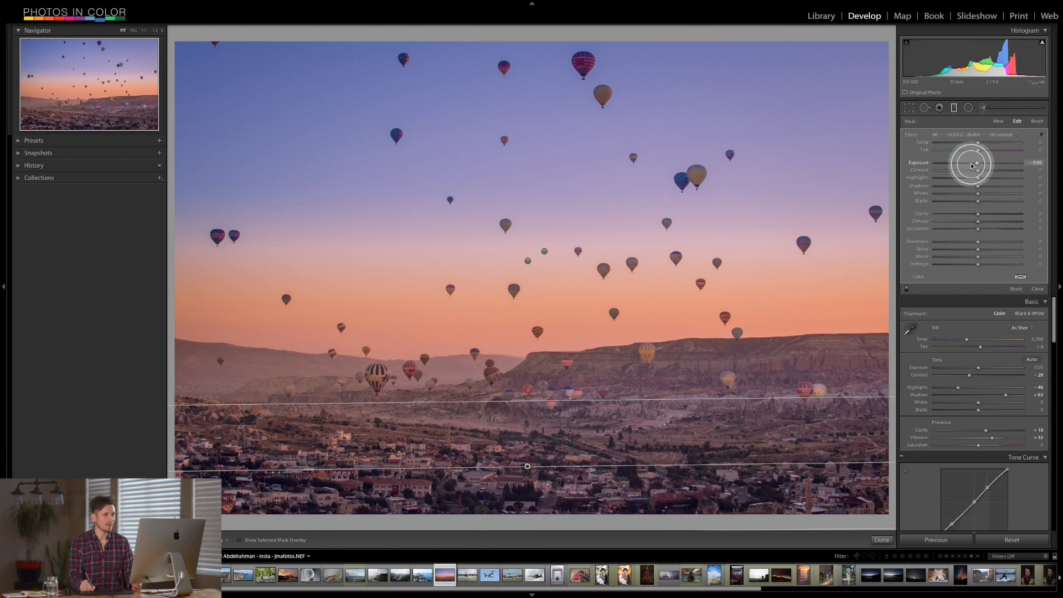
pyautogui.click(971, 165)
pyautogui.moveTo(971, 165); pyautogui.dragTo(970, 165)
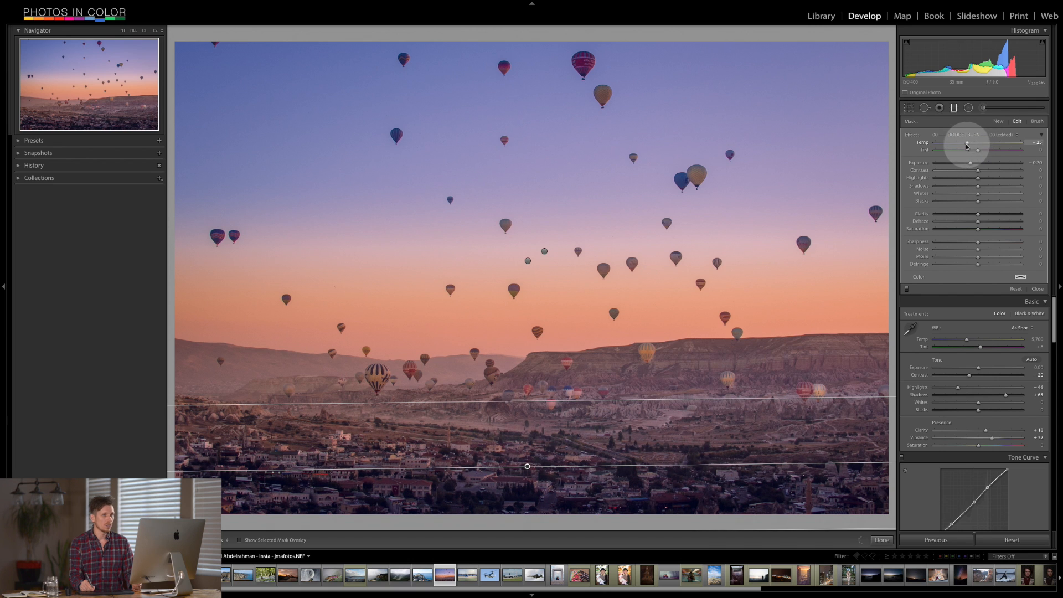
# Step: Set the graduated filter's Temp to -6, Tint 11, Contrast -54 and Shadows 20, and move its centre down to the photo's lower edge
pyautogui.moveTo(967, 144); pyautogui.dragTo(987, 187)
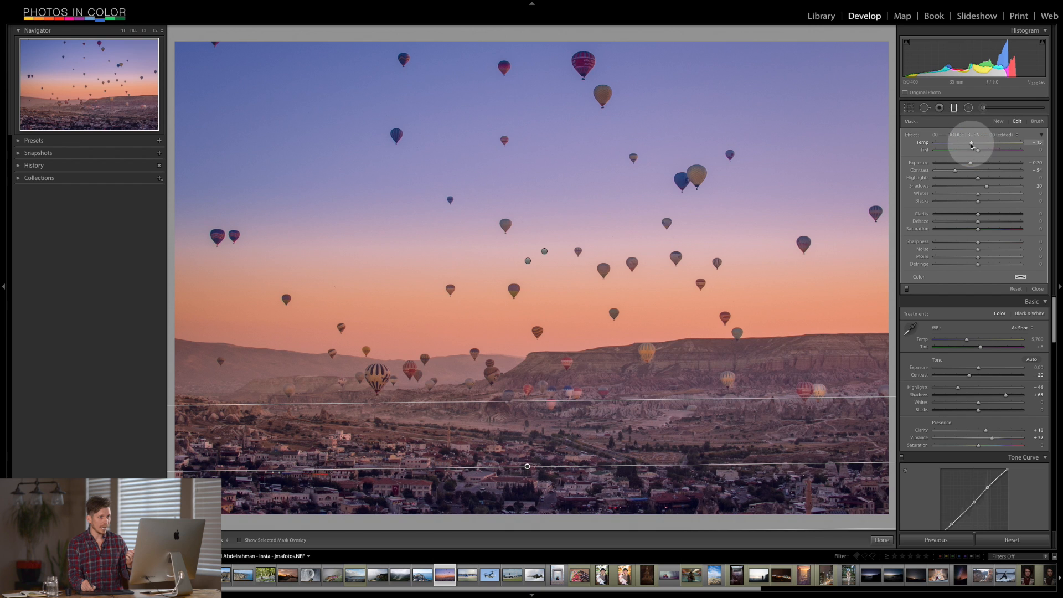
pyautogui.moveTo(985, 153); pyautogui.dragTo(986, 153)
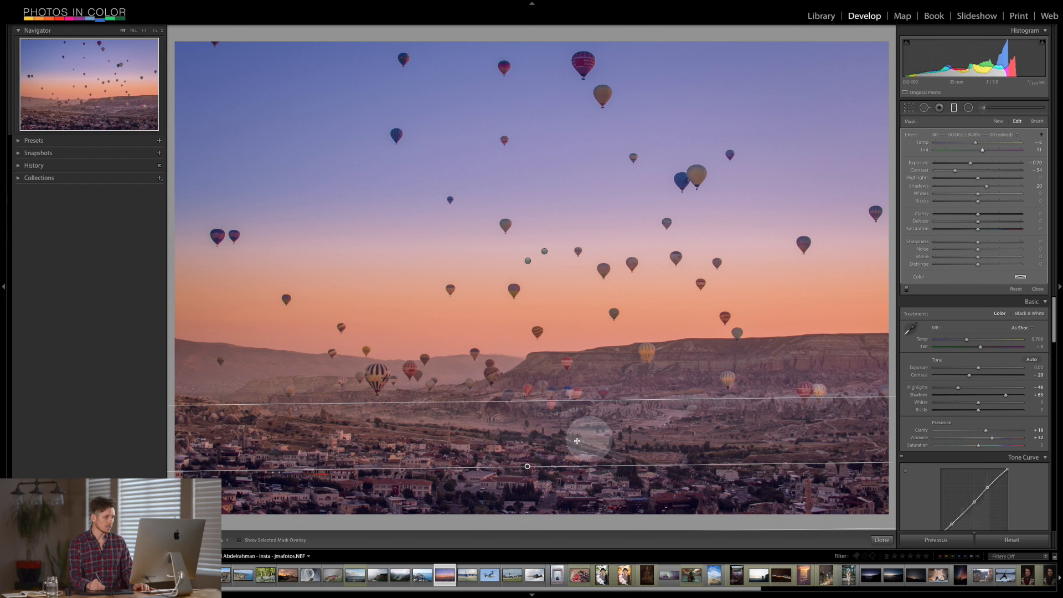
pyautogui.moveTo(543, 401); pyautogui.dragTo(556, 327)
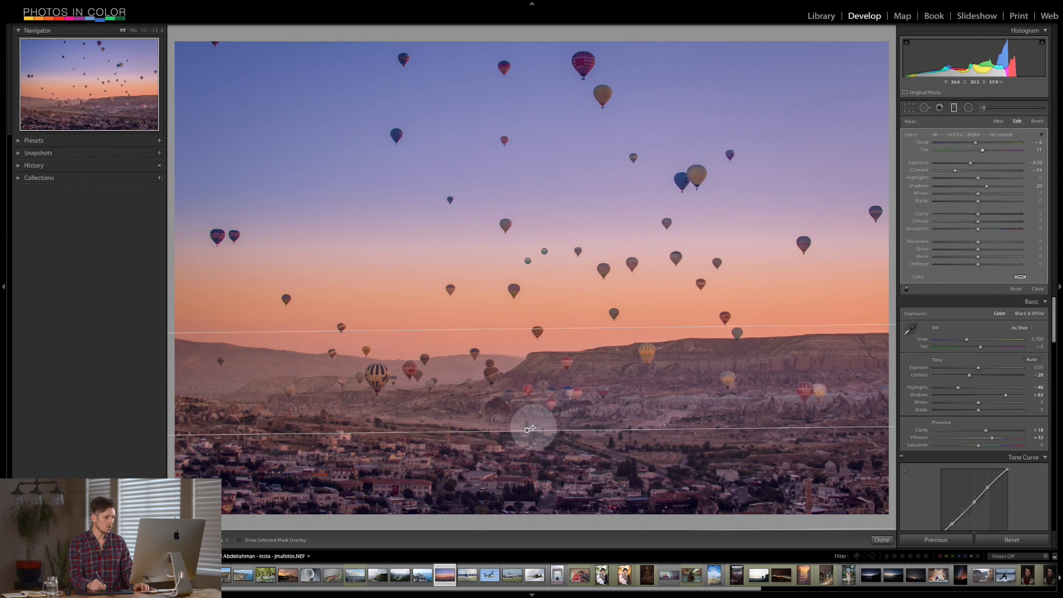
pyautogui.moveTo(529, 430); pyautogui.dragTo(520, 522)
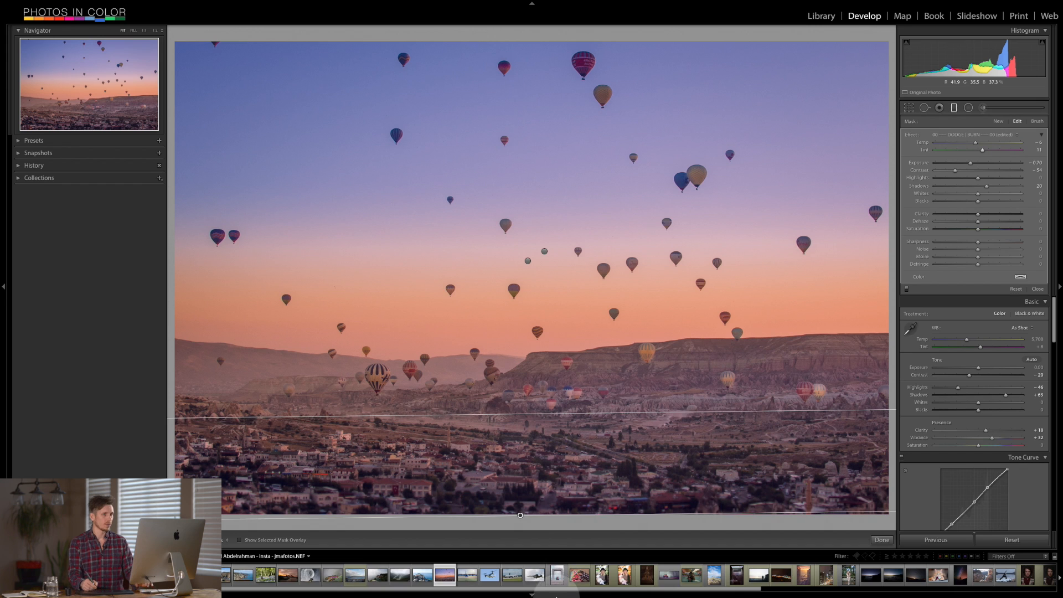
pyautogui.click(954, 107)
# Step: Compare the edited balloon photo with its original version
pyautogui.press('\\')
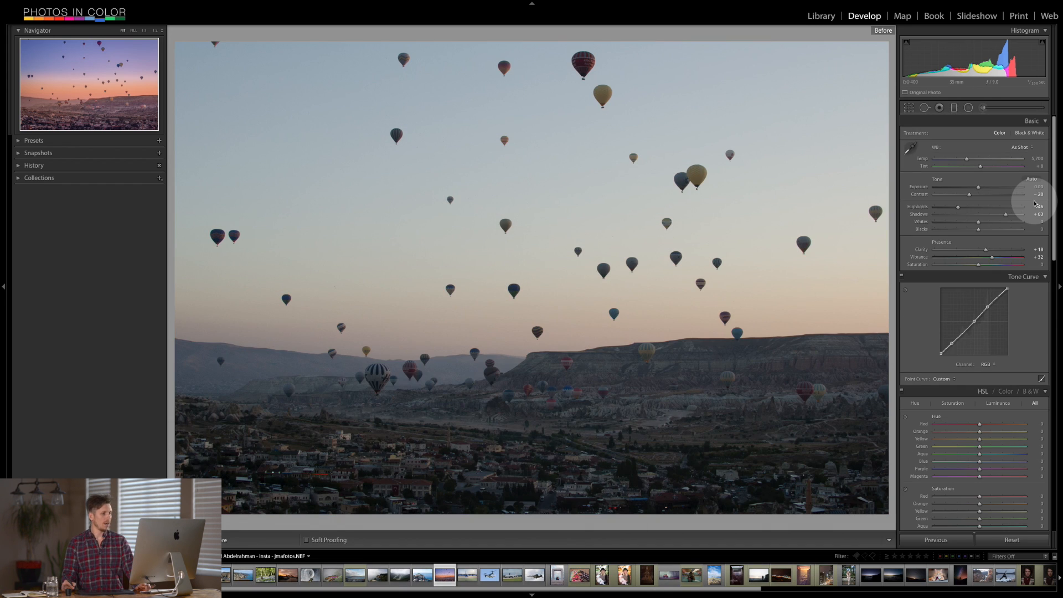
pyautogui.press('\\')
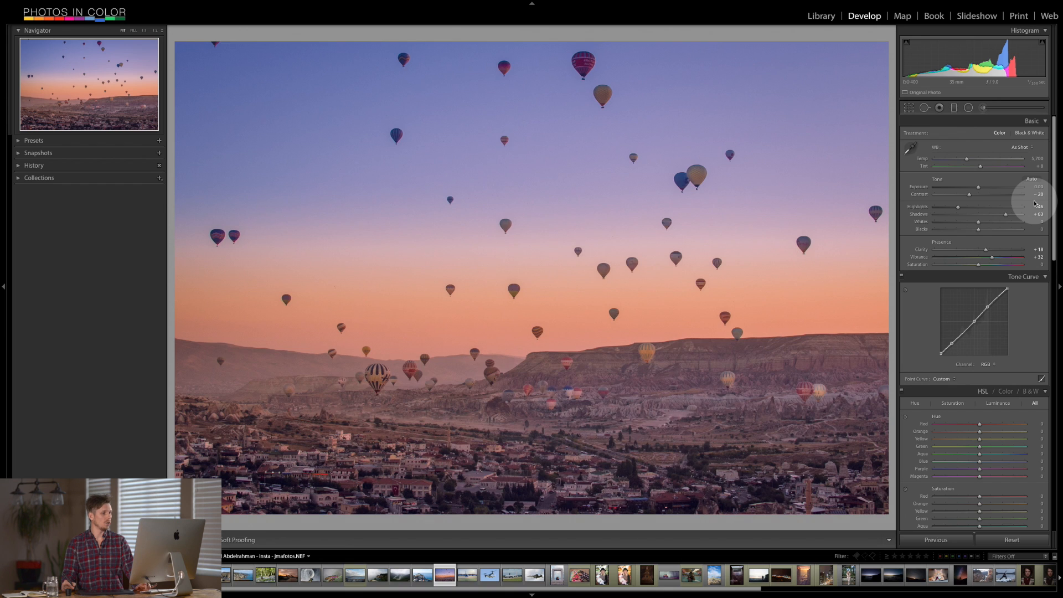
pyautogui.press('\\')
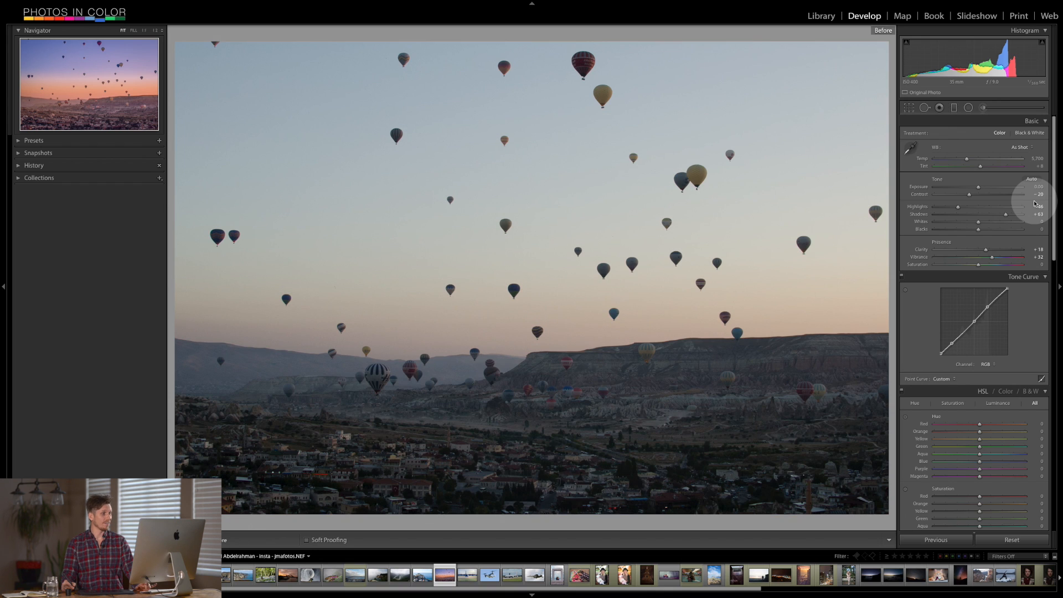
pyautogui.press('\\')
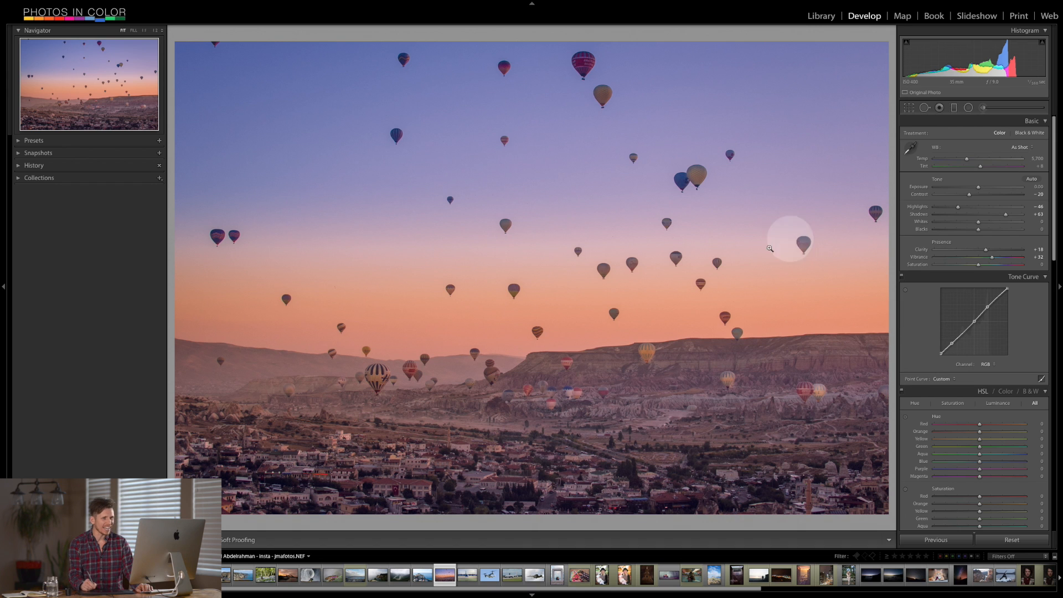
# Step: Add a large warm radial filter centred on the photo's right edge near the horizon, with Exposure 0.19, Contrast 21 and Highlights -37
pyautogui.click(969, 108)
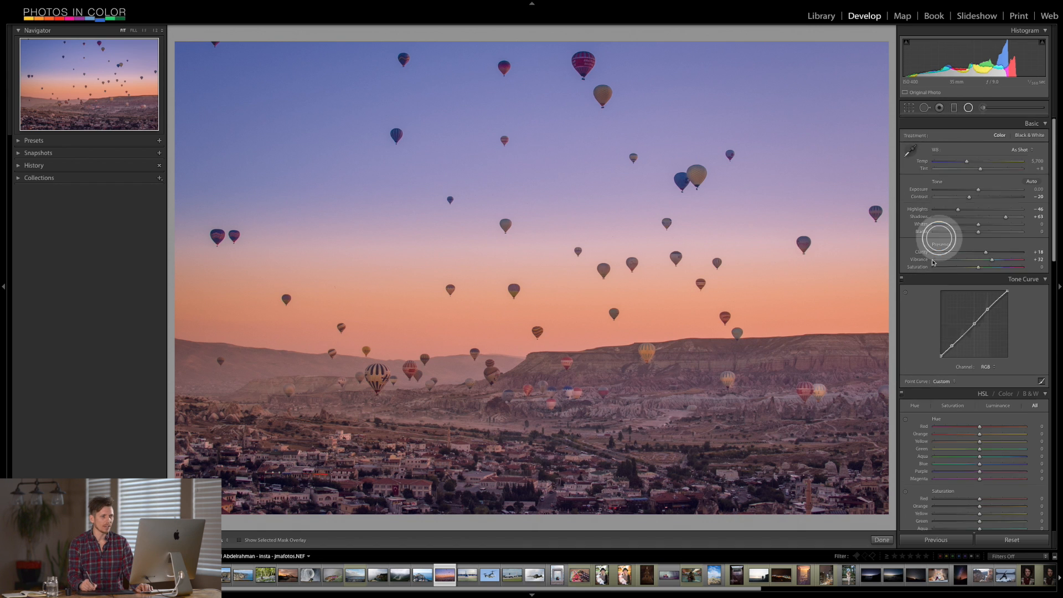
pyautogui.moveTo(846, 309); pyautogui.dragTo(166, 10)
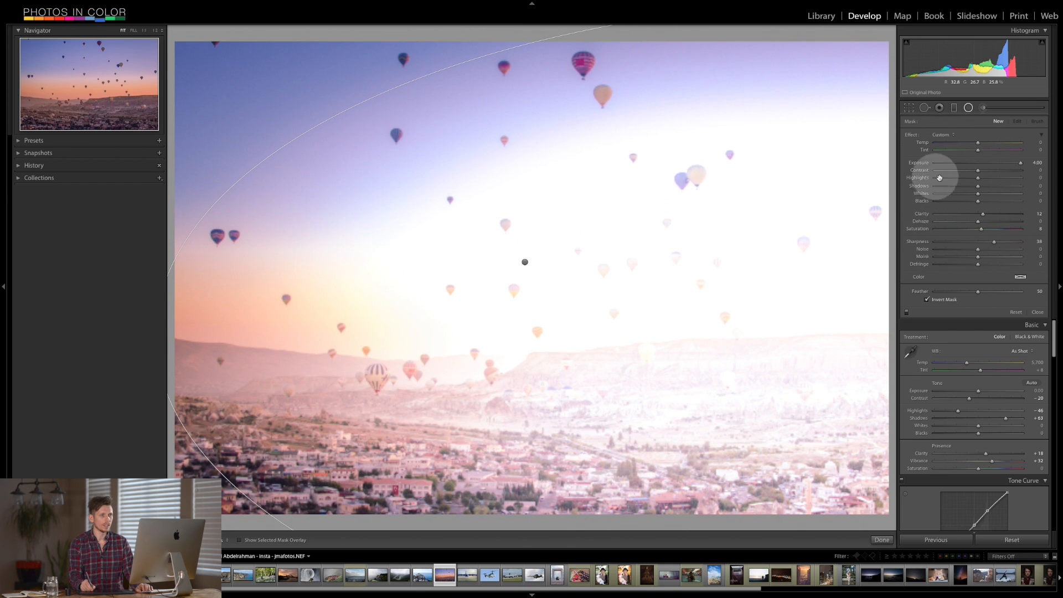
pyautogui.click(982, 163)
pyautogui.moveTo(978, 143); pyautogui.dragTo(997, 143)
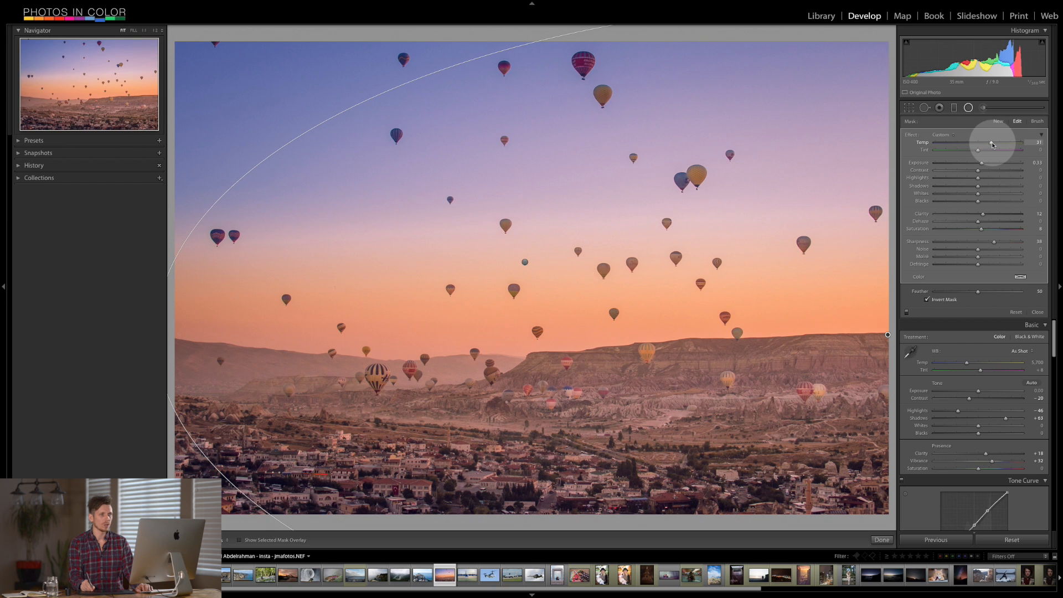
pyautogui.moveTo(982, 163); pyautogui.dragTo(959, 181)
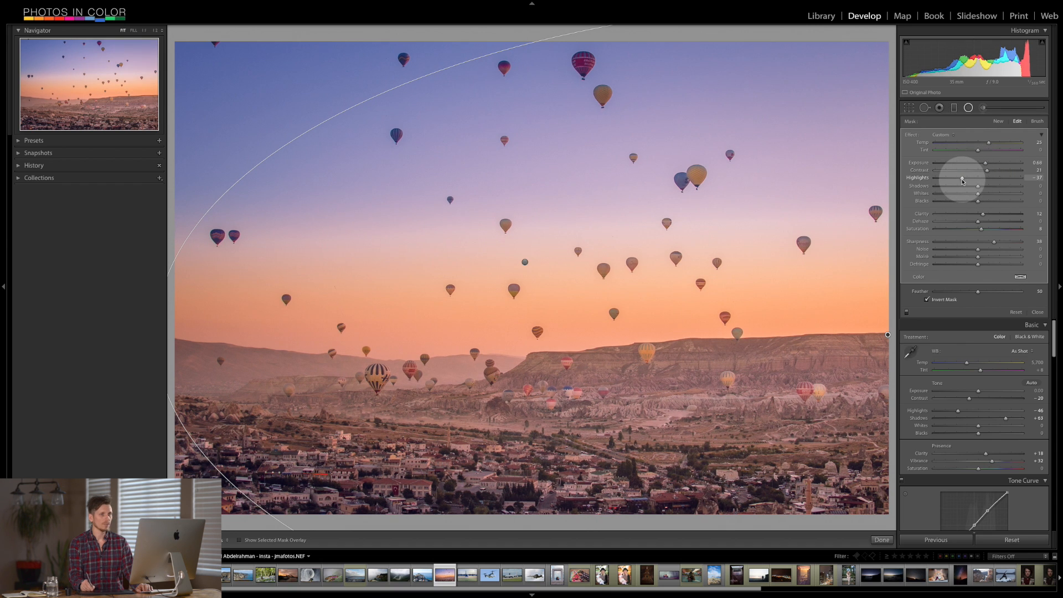
pyautogui.moveTo(986, 163); pyautogui.dragTo(979, 166)
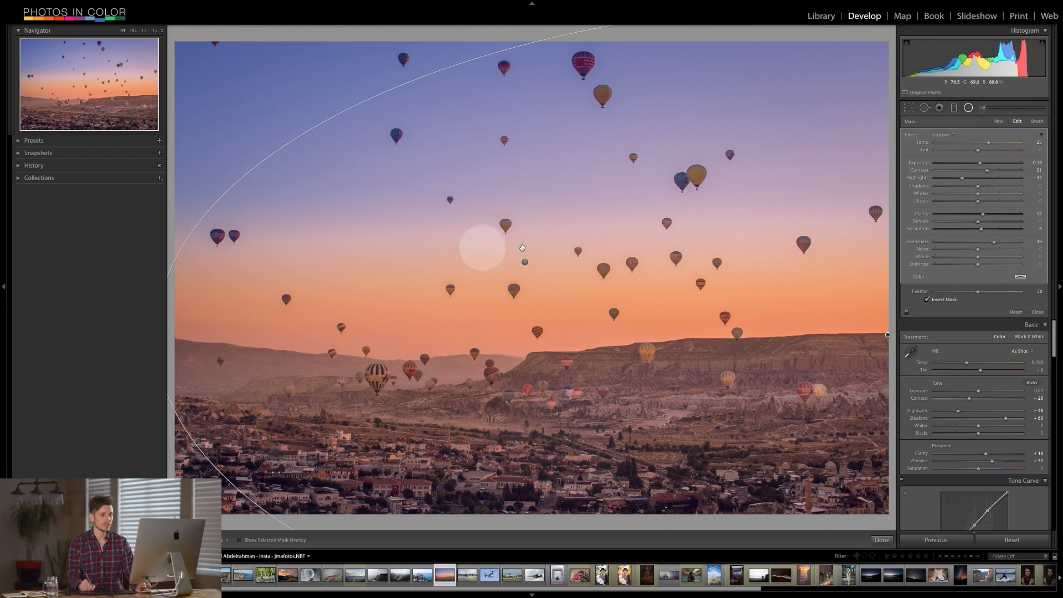
# Step: Check the radial filter with its mask inversion switched off and back on, and reduce its Temp to about 12
pyautogui.click(928, 301)
pyautogui.click(928, 300)
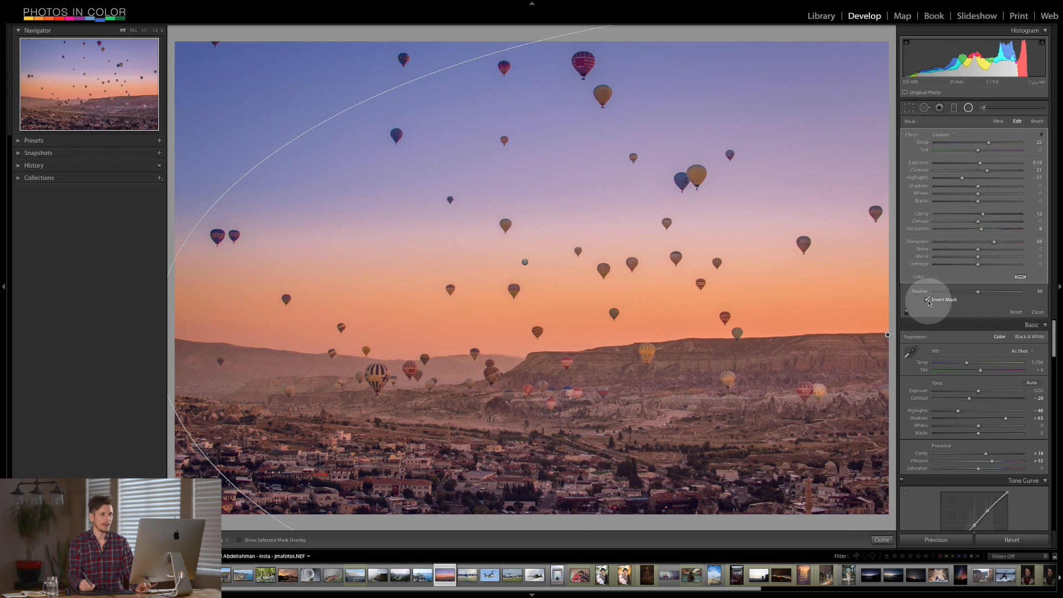
pyautogui.moveTo(987, 144); pyautogui.dragTo(980, 144)
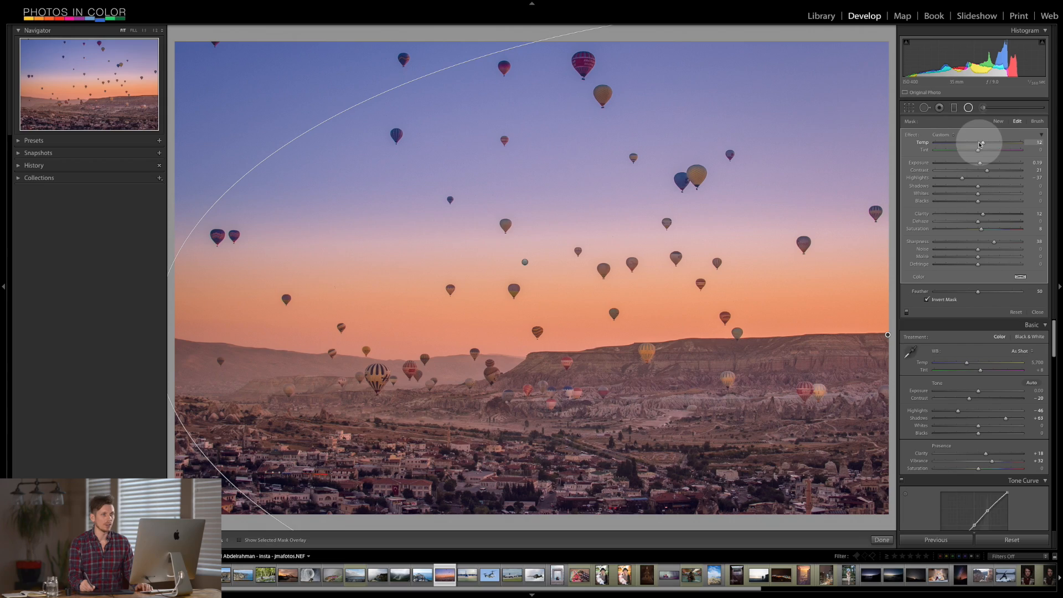